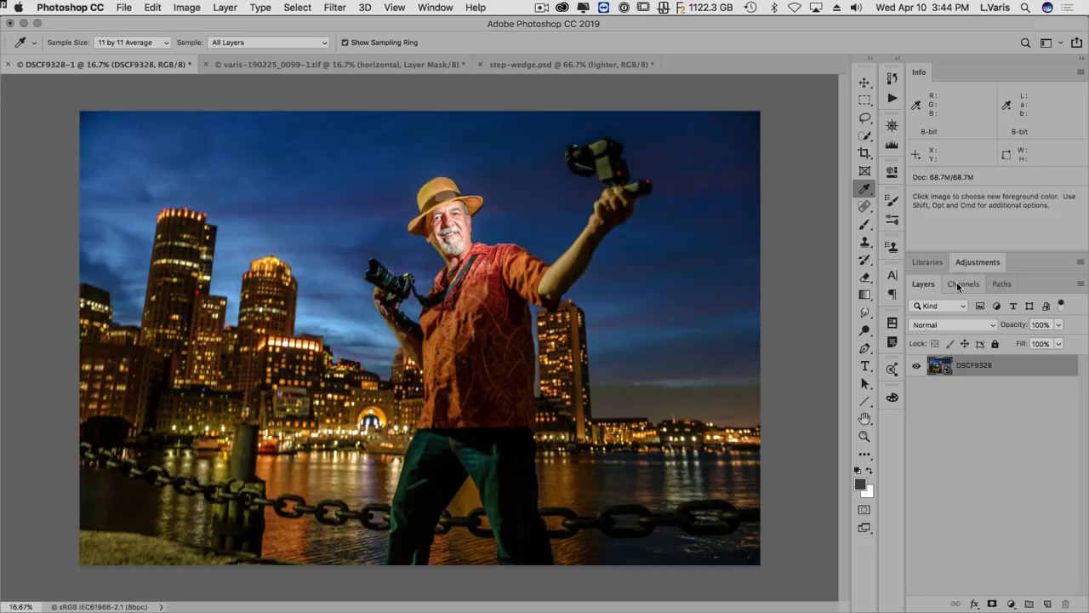
# Step: Add a Curves layer and move both curve endpoints to output 128, making the photo flat grey
pyautogui.click(976, 262)
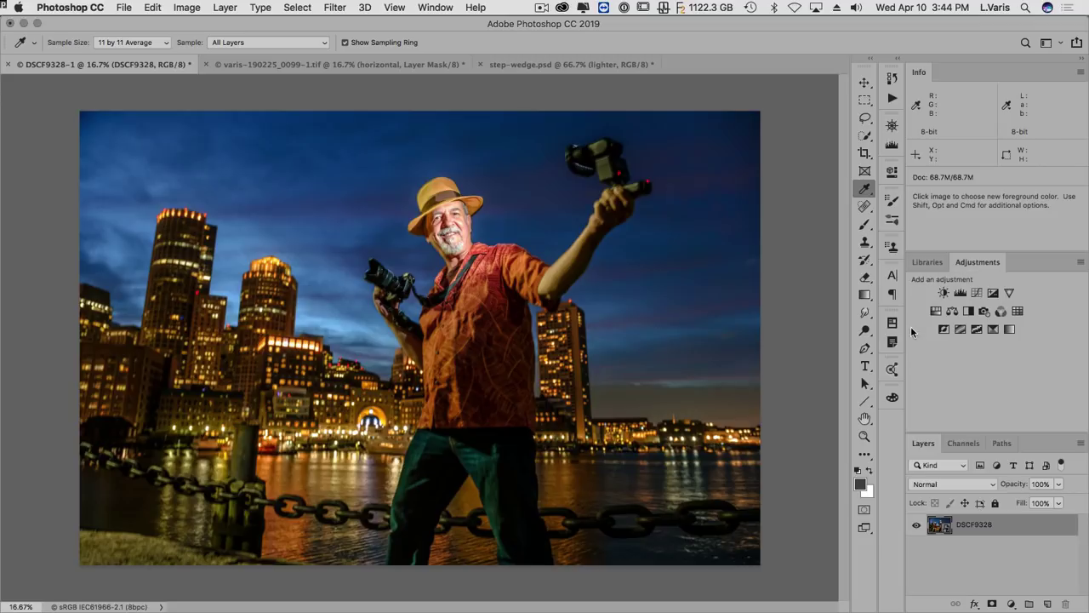
pyautogui.click(976, 294)
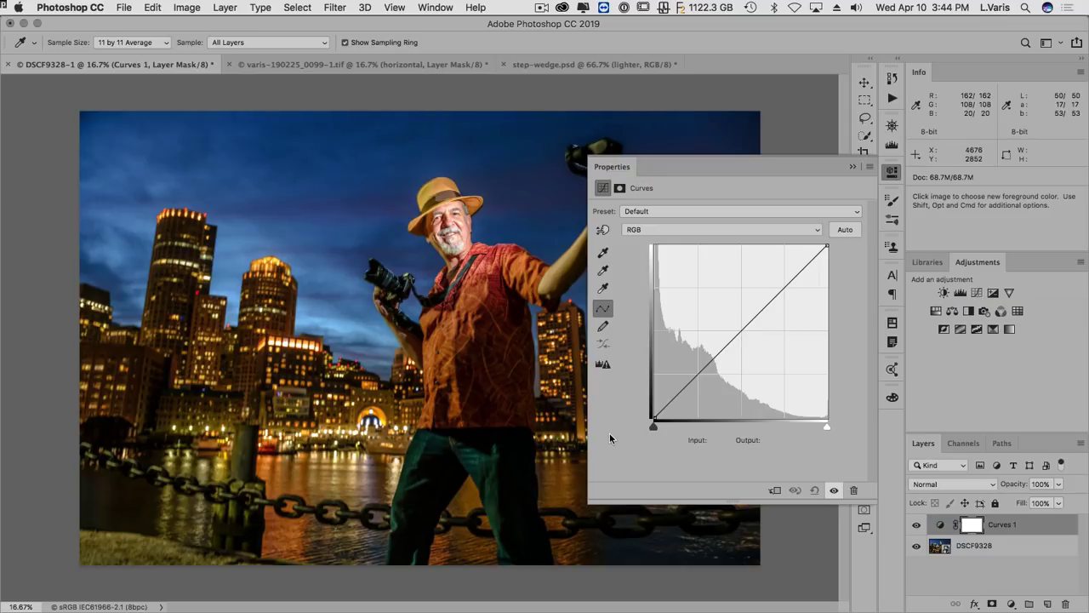
pyautogui.moveTo(653, 417); pyautogui.dragTo(648, 331)
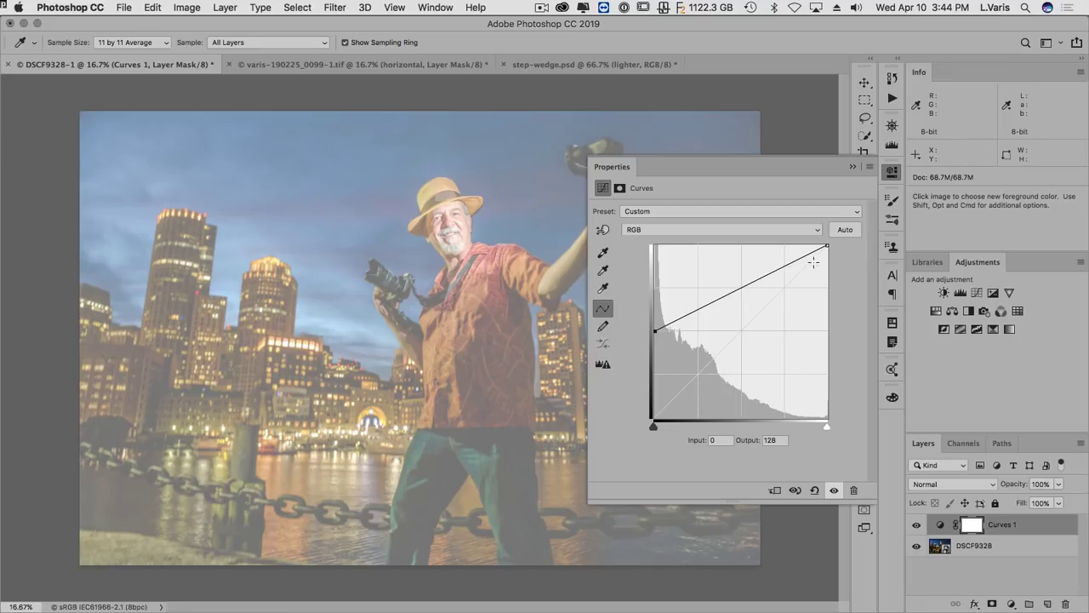
pyautogui.moveTo(827, 246); pyautogui.dragTo(842, 331)
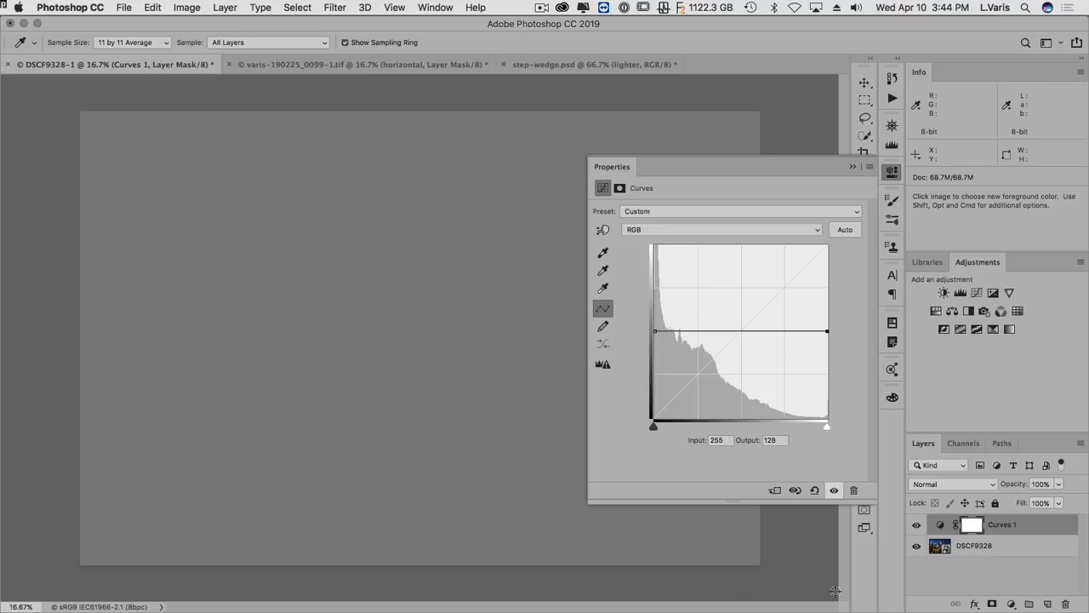
# Step: Set Curves 1 to Soft Light and lift a sampled shadow point to about input 74/output 168
pyautogui.click(967, 485)
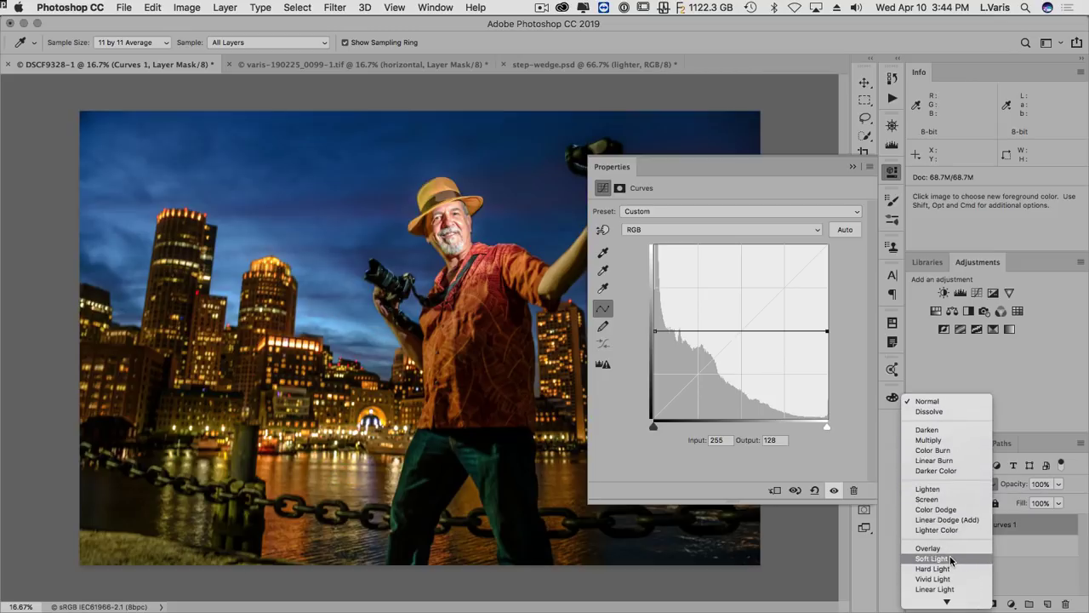
pyautogui.click(933, 558)
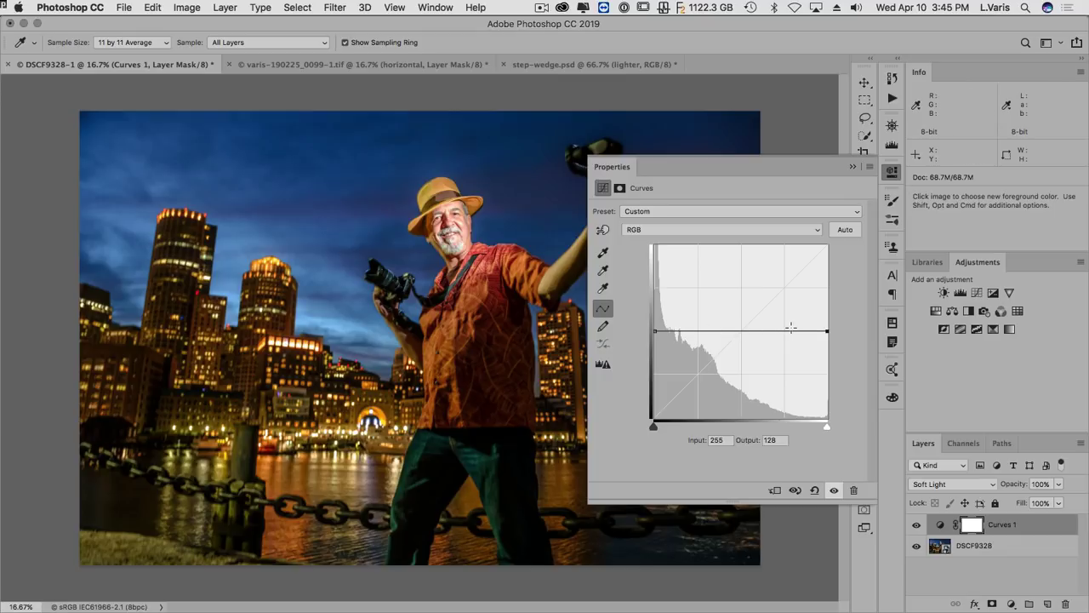
pyautogui.click(600, 228)
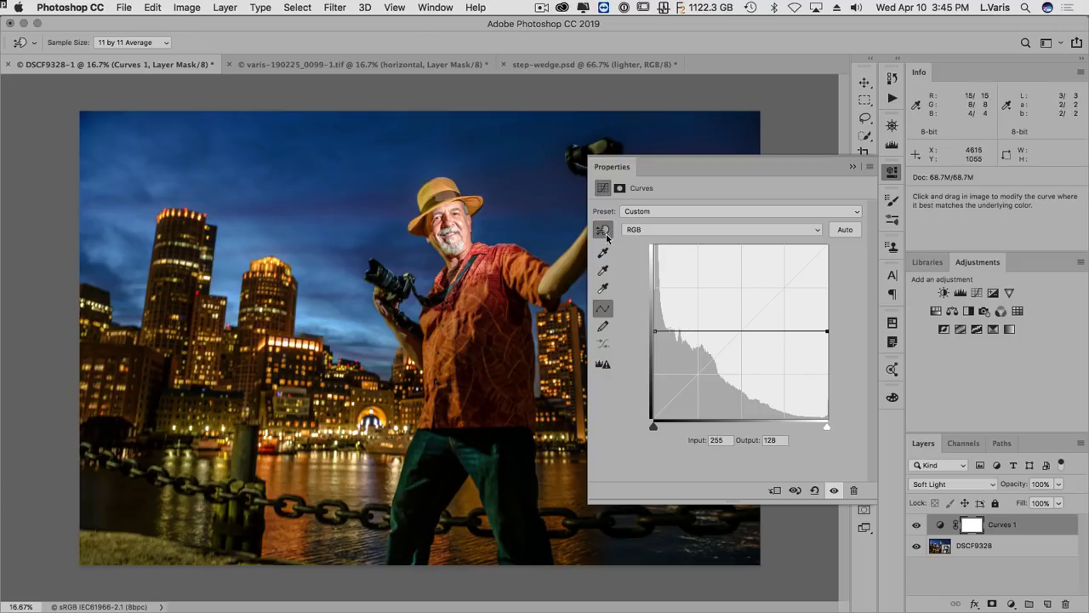
pyautogui.click(462, 199)
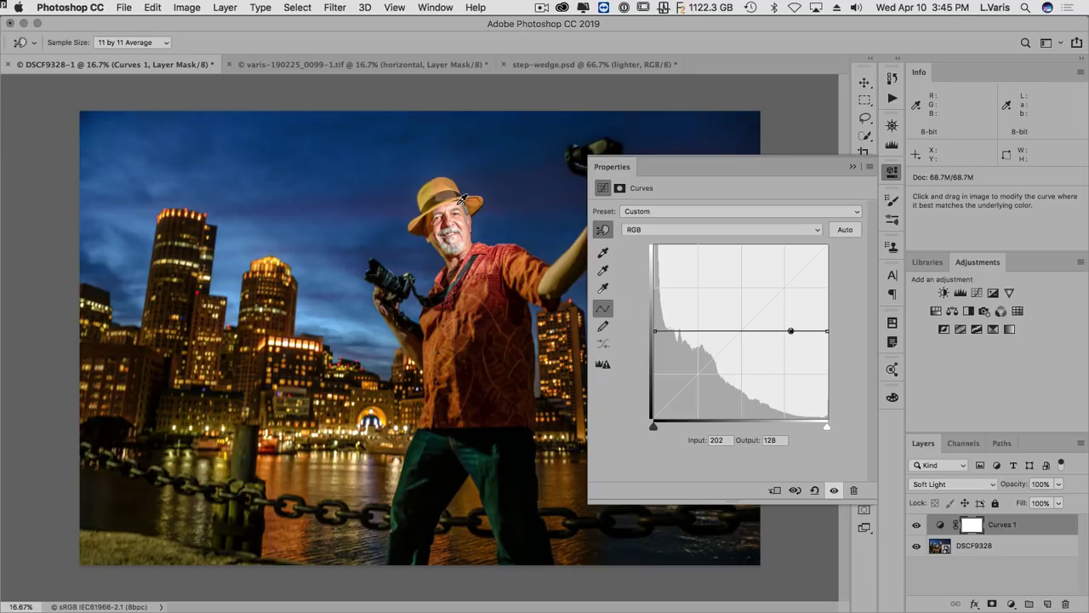
pyautogui.click(704, 318)
pyautogui.moveTo(703, 318); pyautogui.dragTo(705, 304)
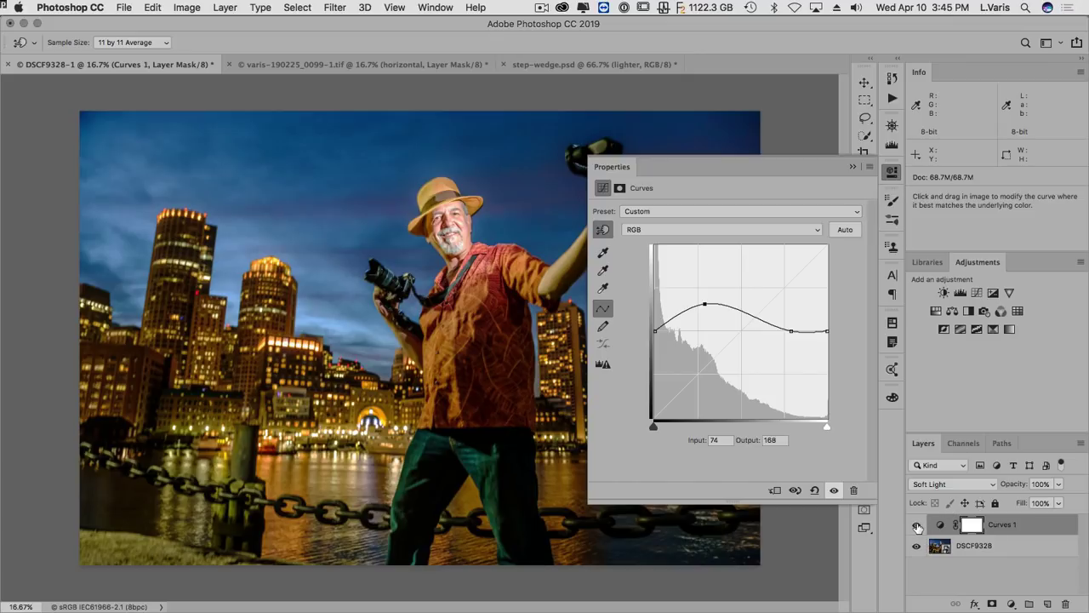
# Step: Hide Curves 1, add a Curves 2 layer, and anchor points at the hat and building-top tones
pyautogui.click(917, 527)
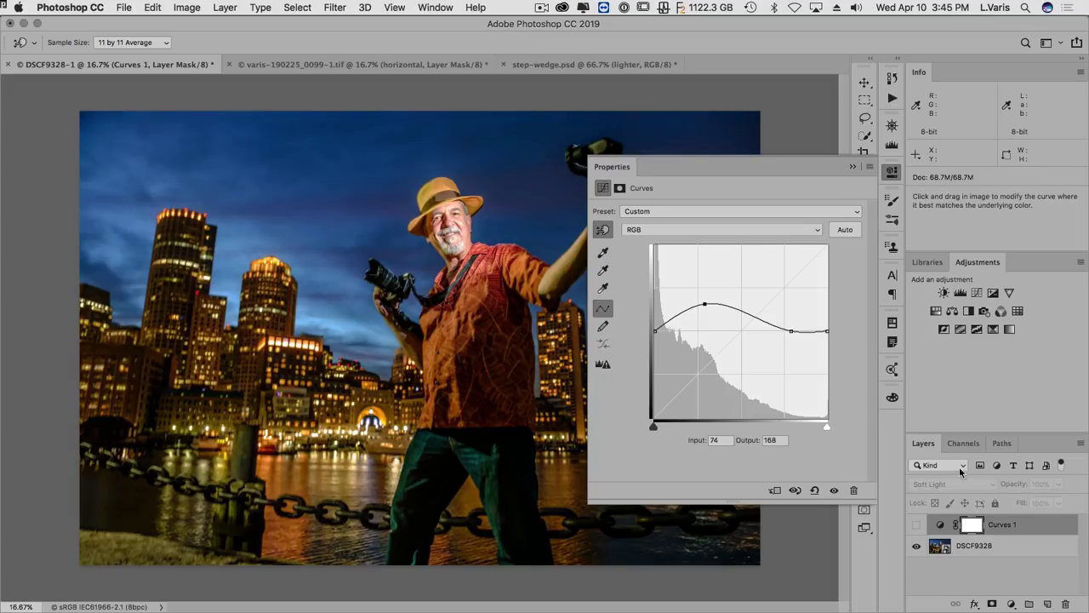
pyautogui.click(976, 293)
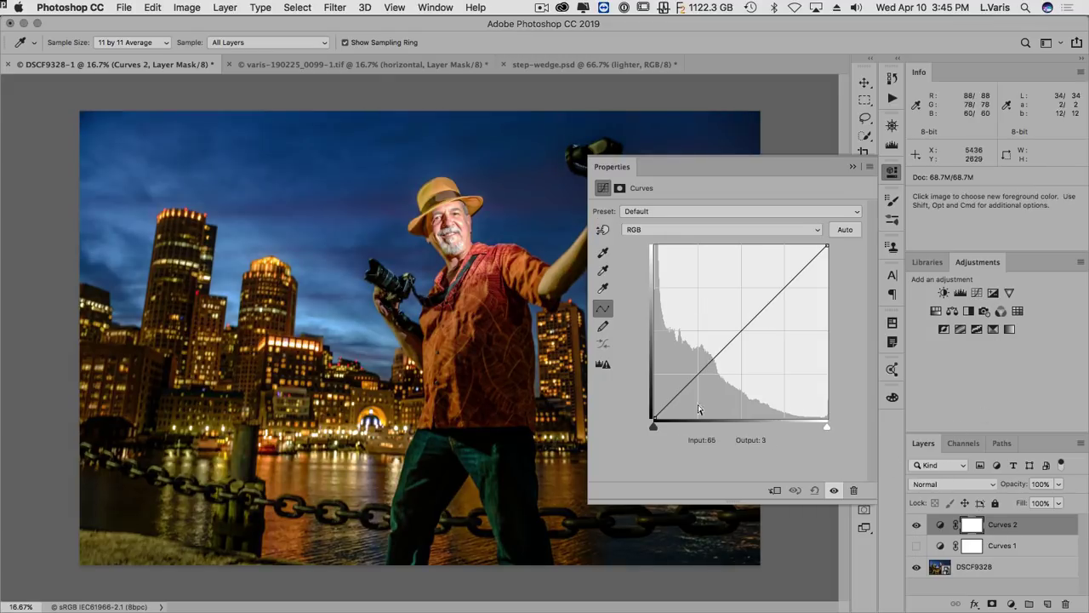
pyautogui.click(602, 229)
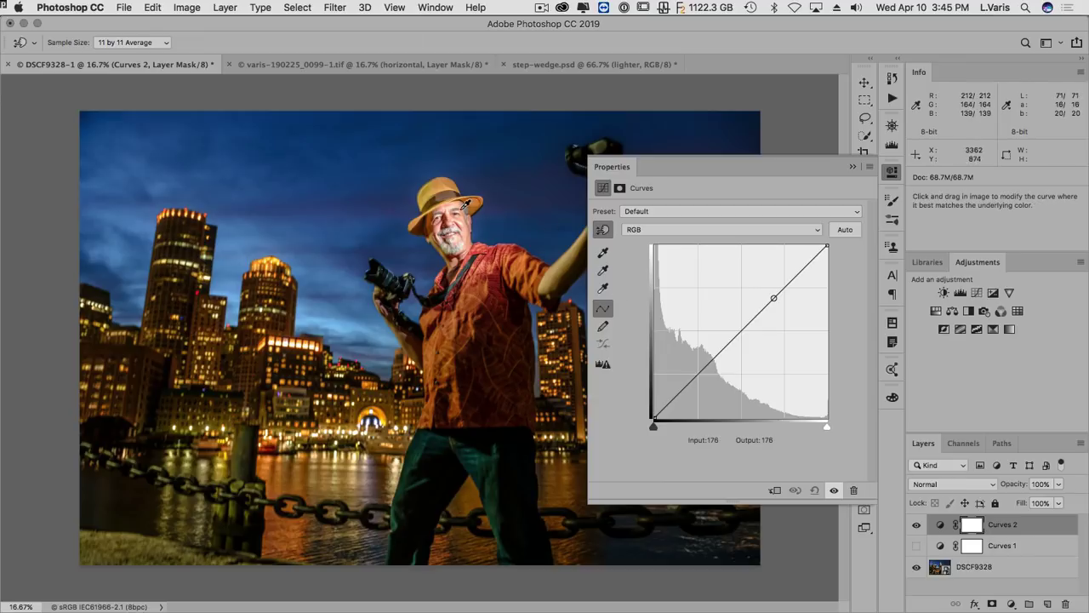
pyautogui.click(460, 199)
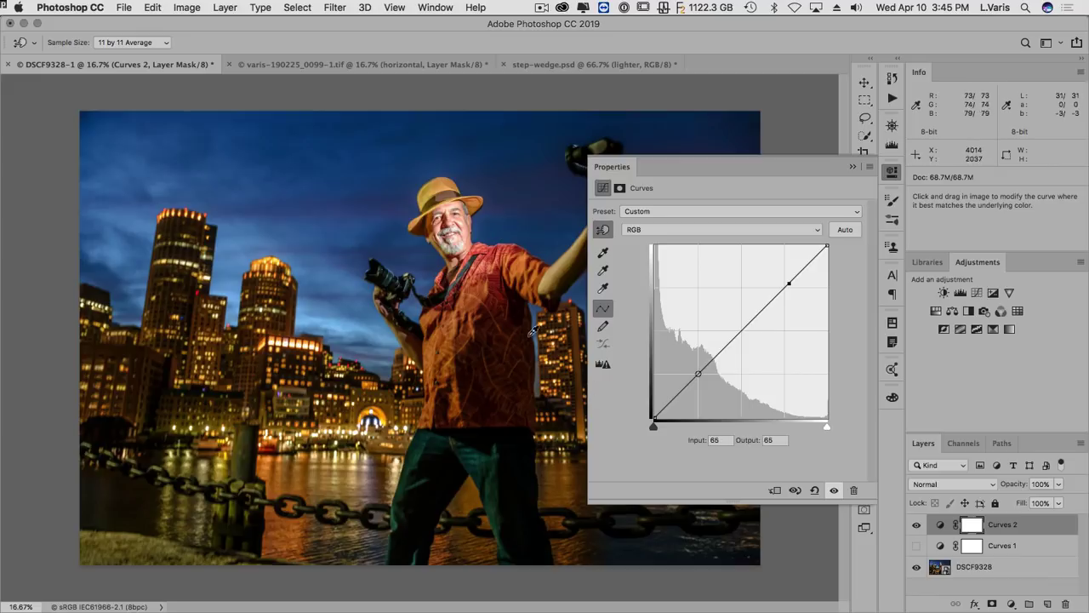
pyautogui.click(275, 257)
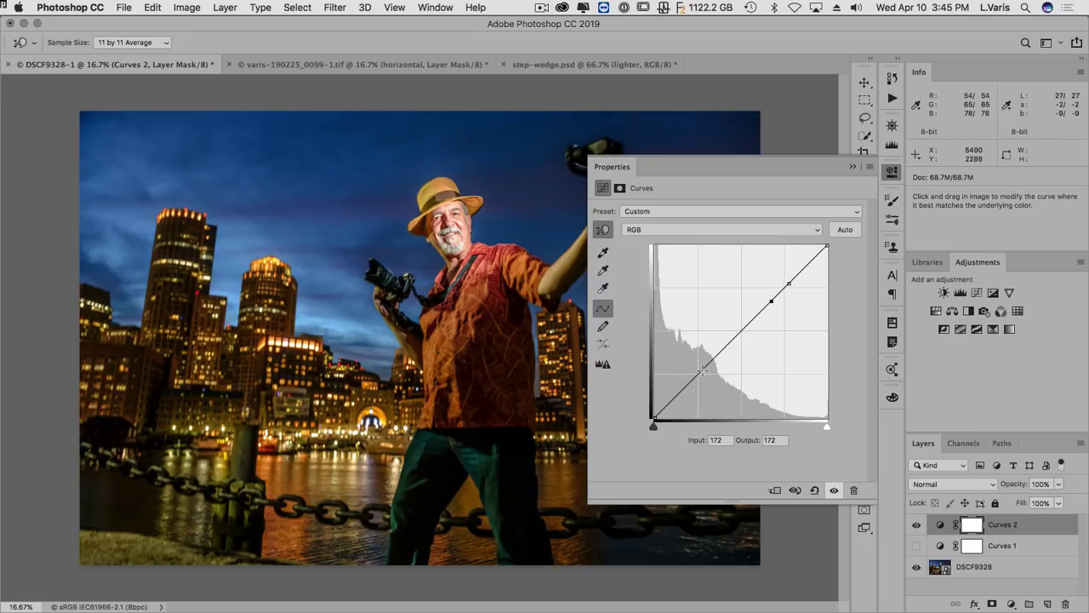
# Step: Raise the Curves 2 shadow point to input 60/output 87 and blend it as Luminosity
pyautogui.moveTo(696, 376); pyautogui.dragTo(695, 360)
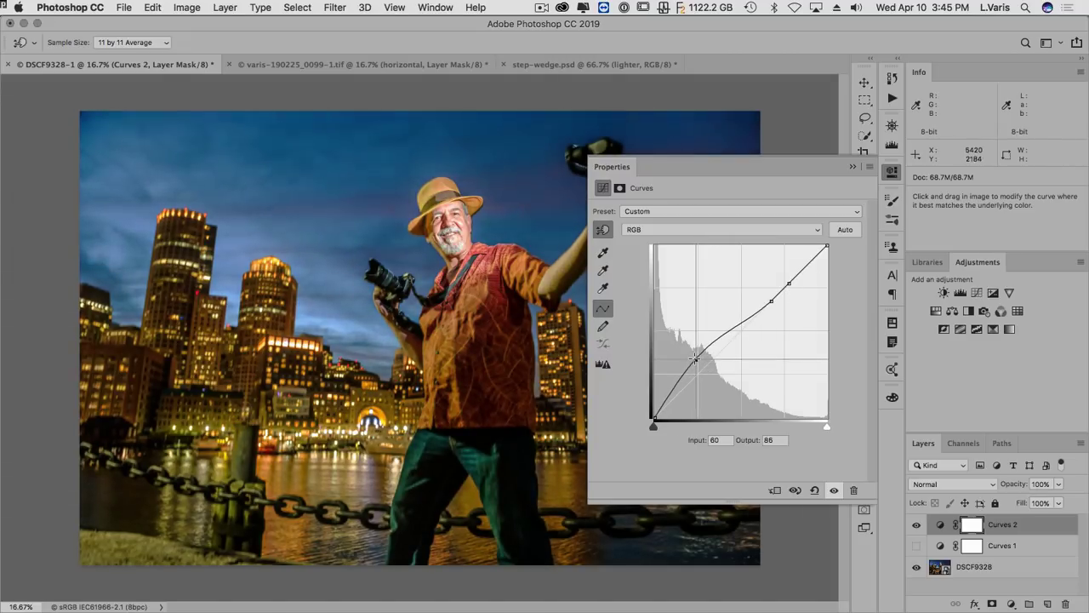
pyautogui.moveTo(696, 359); pyautogui.dragTo(696, 358)
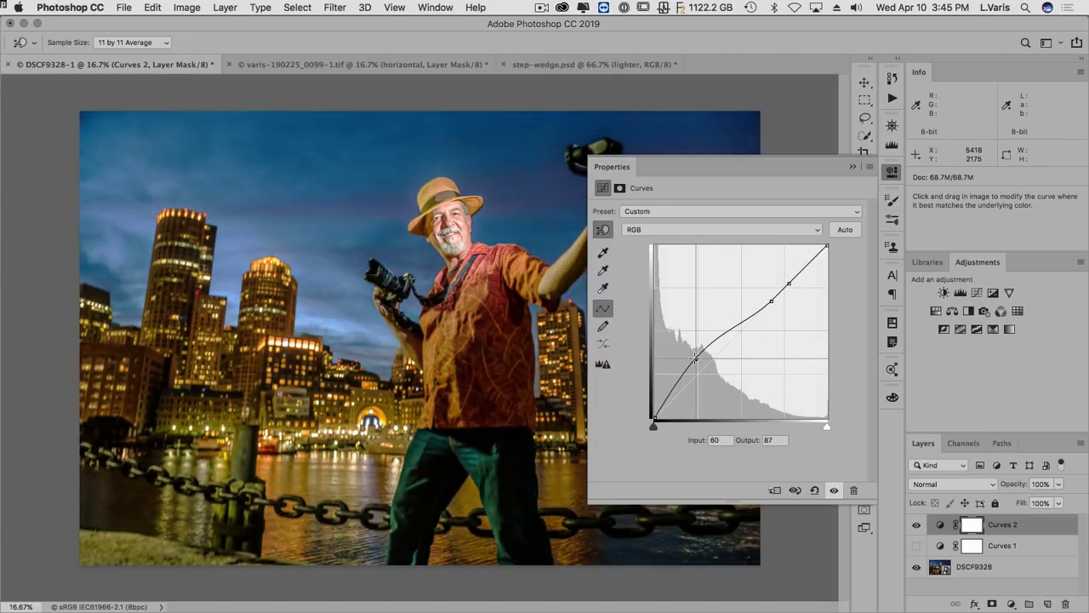
pyautogui.click(957, 485)
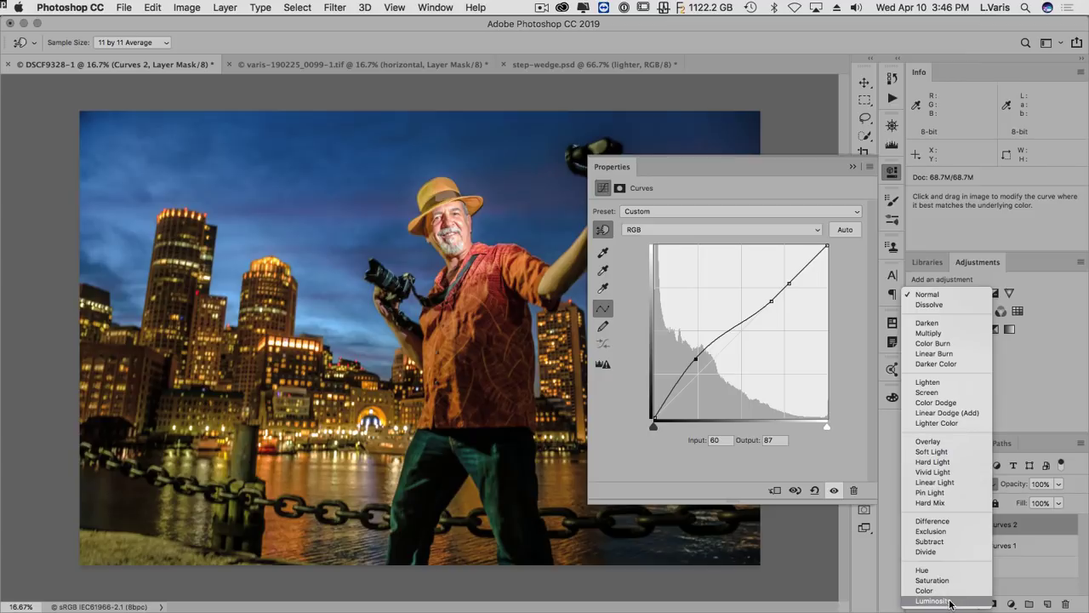
pyautogui.click(951, 601)
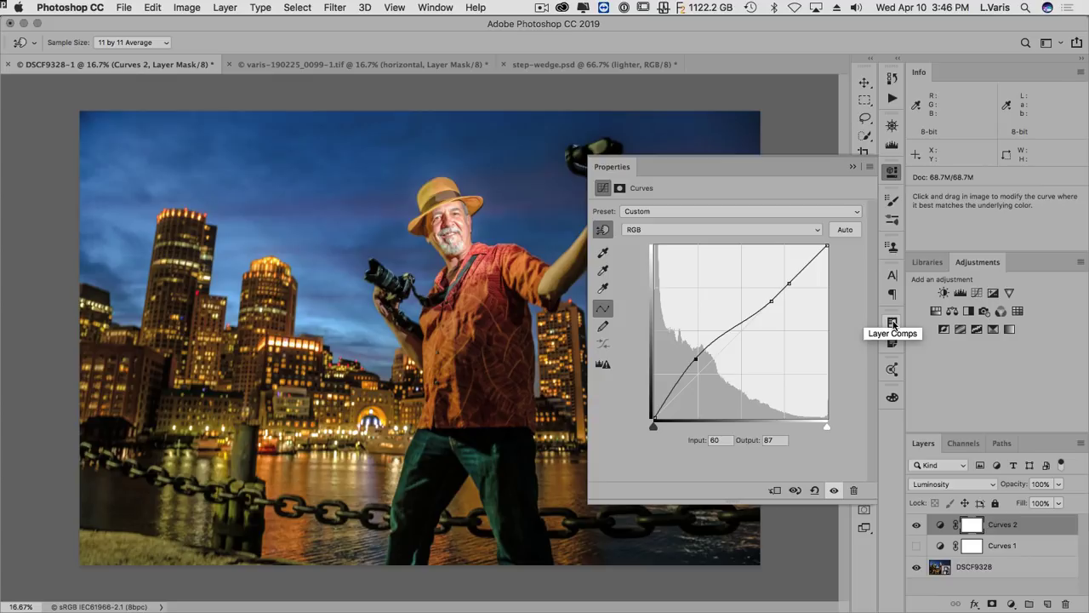
# Step: Save the current Curves 2 look as a layer comp named 'luminosity'
pyautogui.click(892, 323)
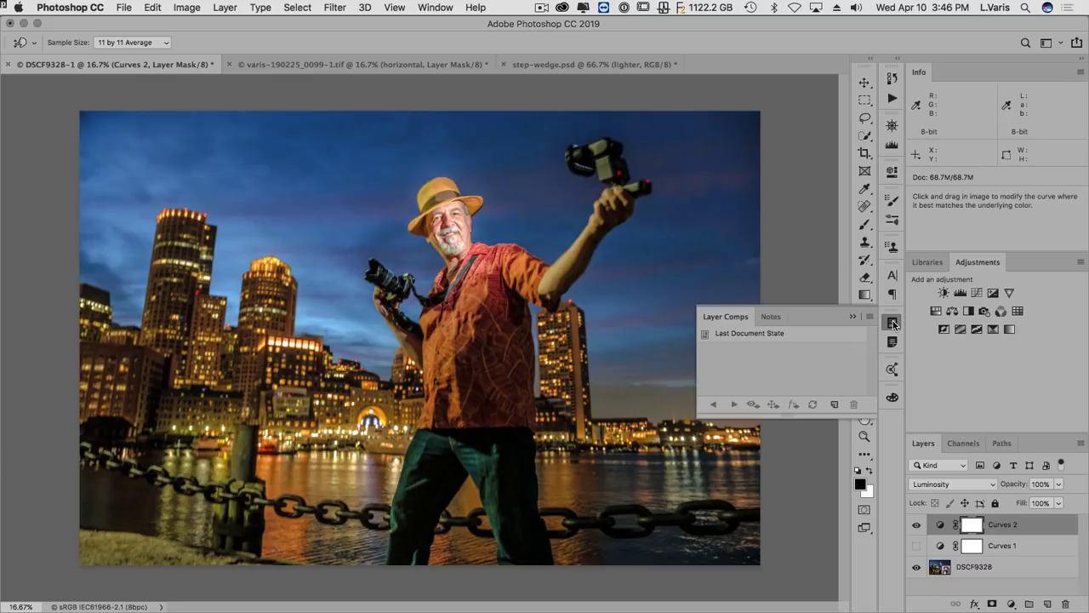
pyautogui.click(835, 405)
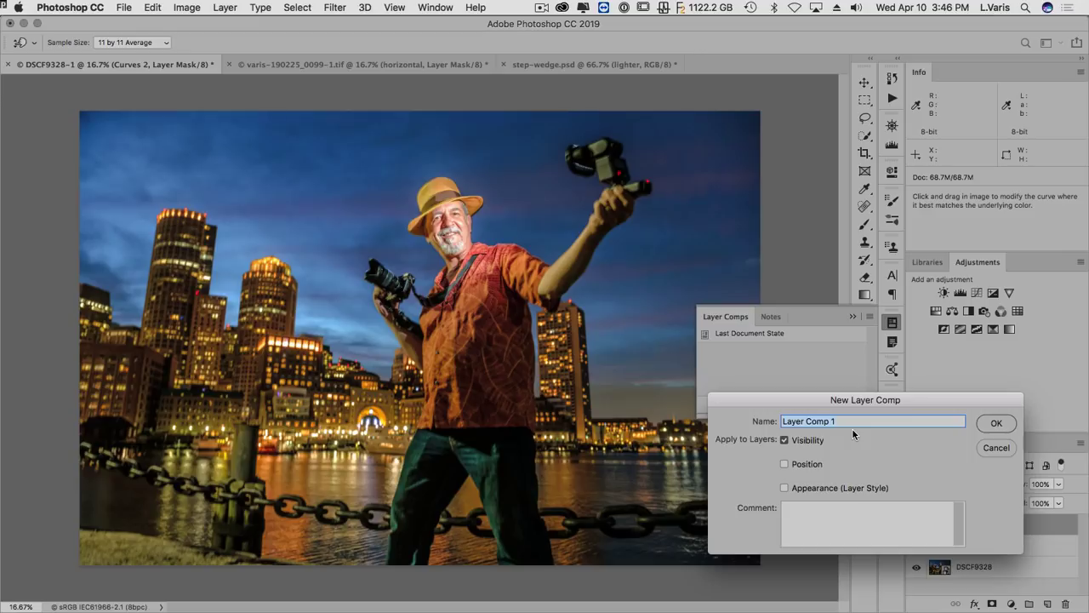
pyautogui.write('luminosity')
pyautogui.click(993, 425)
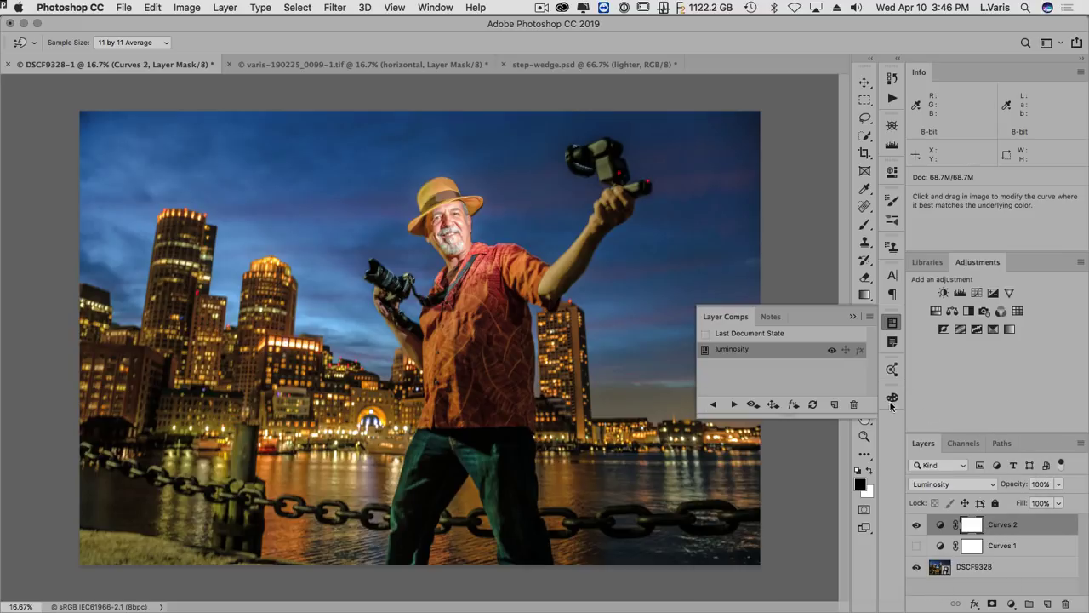
# Step: Hide Curves 2, show Curves 1, and start a new layer comp named 'horizontal'
pyautogui.click(916, 525)
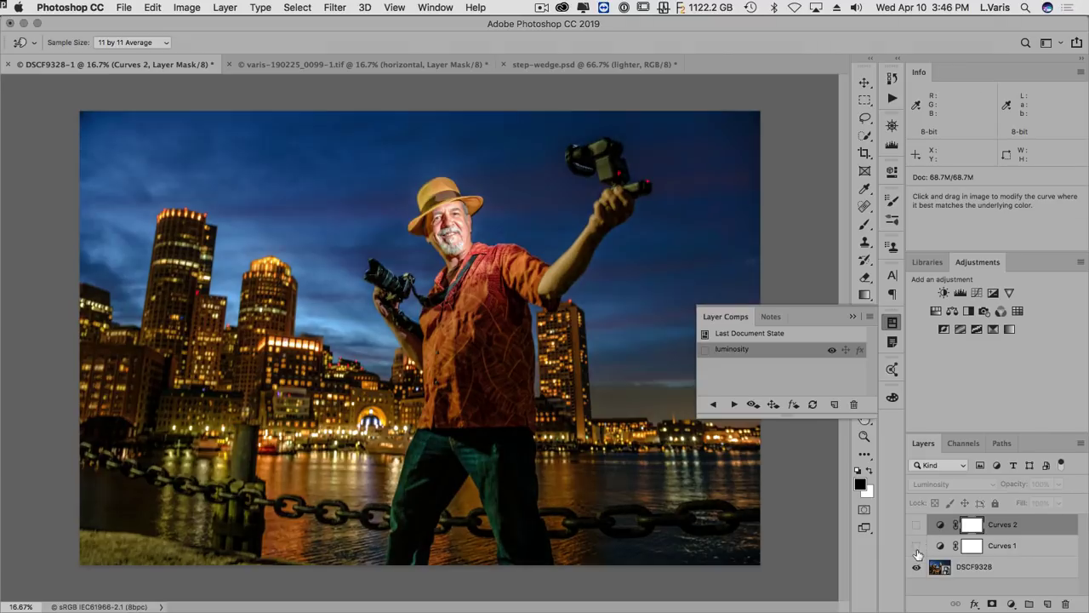
pyautogui.click(916, 546)
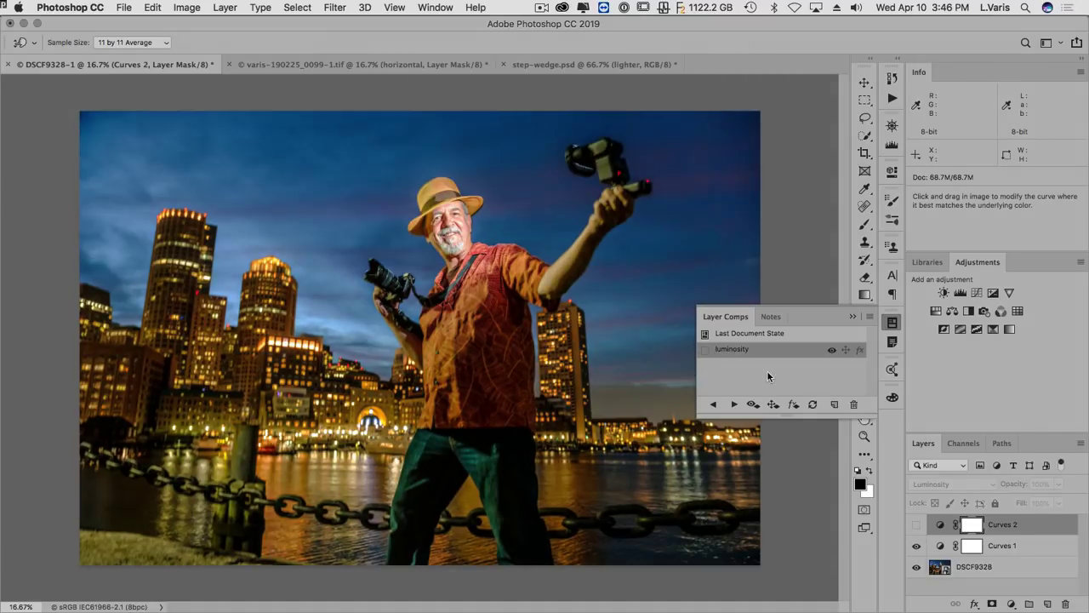
pyautogui.click(834, 404)
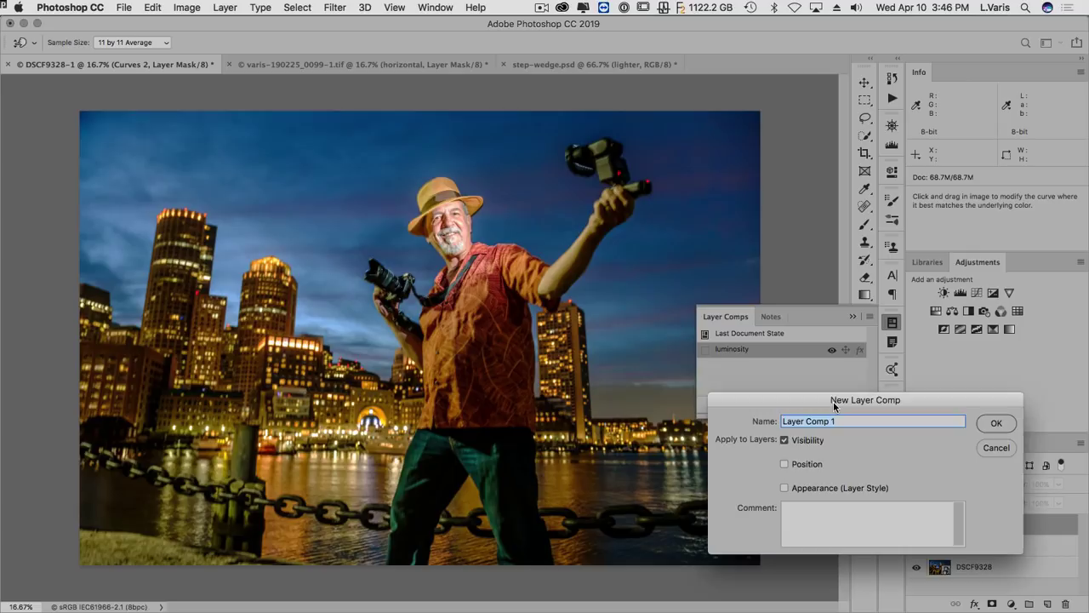
pyautogui.write('horizontal')
# Step: Save the 'horizontal' comp, alternate it with 'luminosity' several times, then inspect Curves 1's curve
pyautogui.click(990, 423)
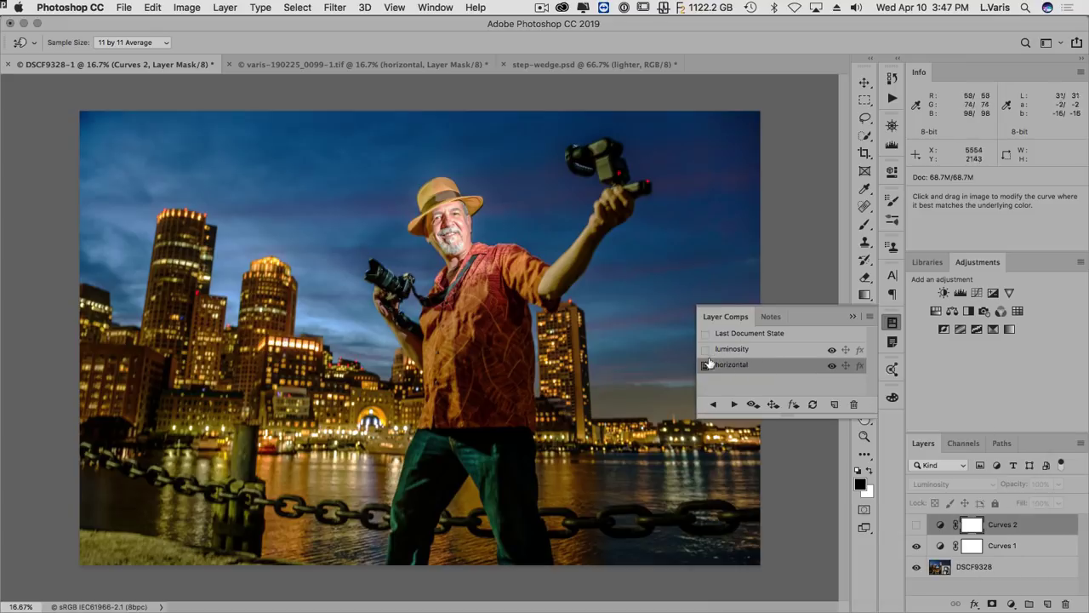
pyautogui.click(705, 350)
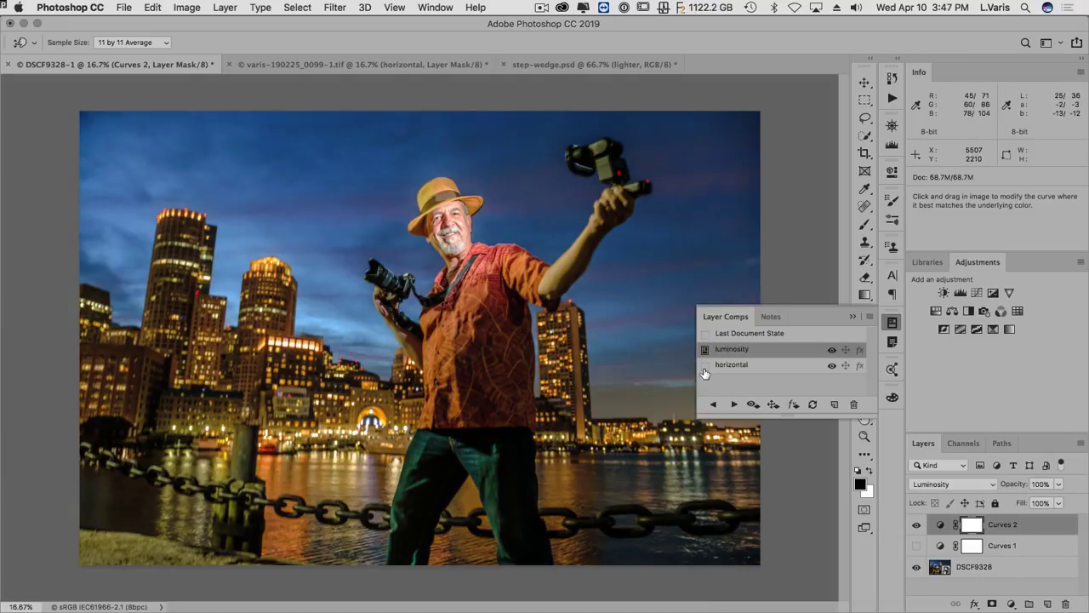
pyautogui.click(706, 365)
pyautogui.click(705, 351)
pyautogui.click(705, 366)
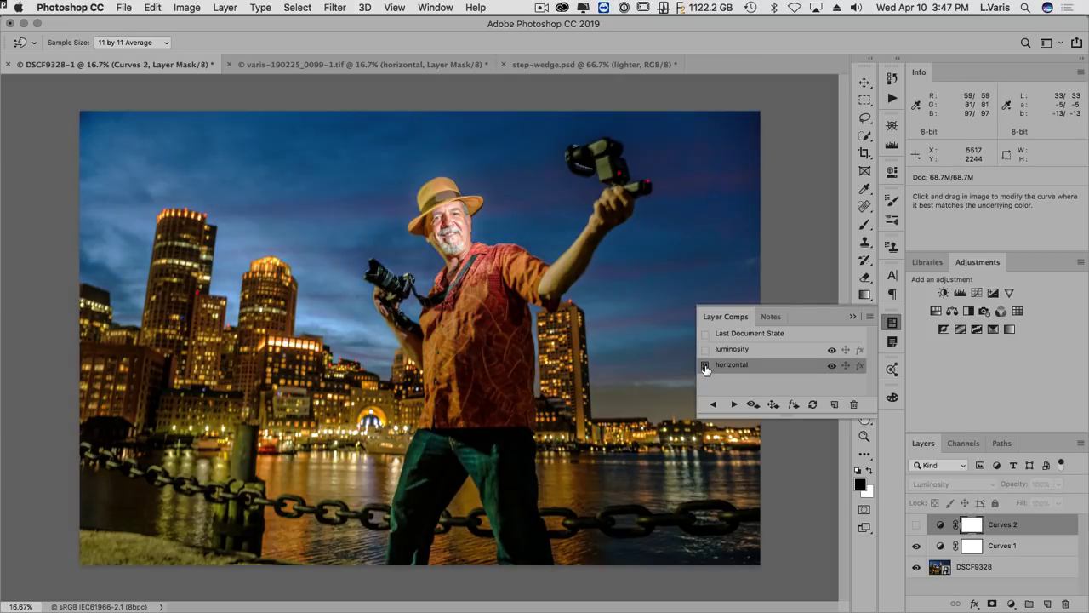
pyautogui.click(705, 351)
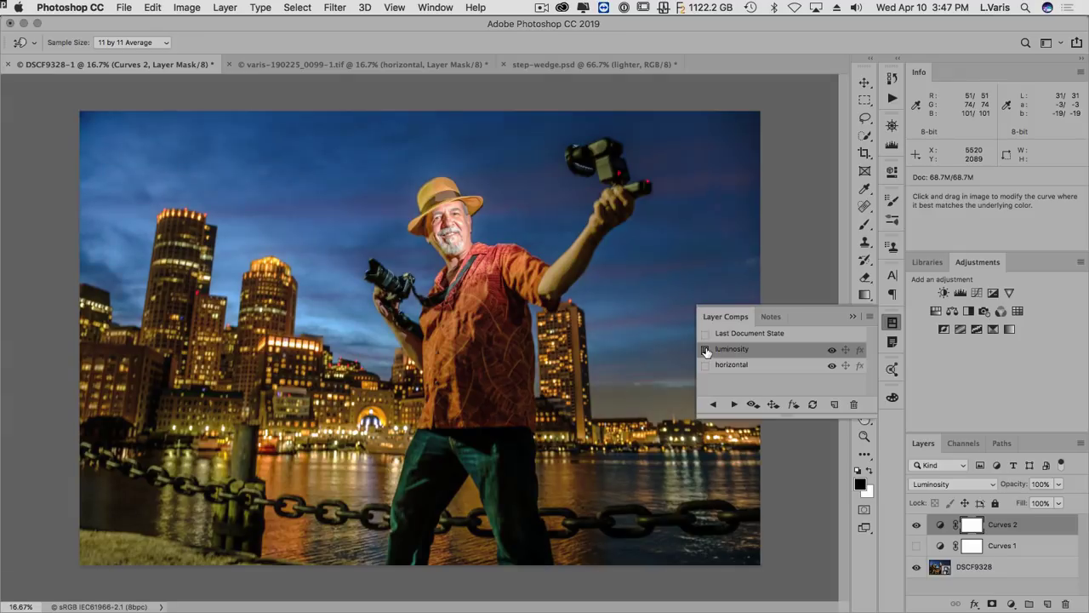
pyautogui.click(705, 366)
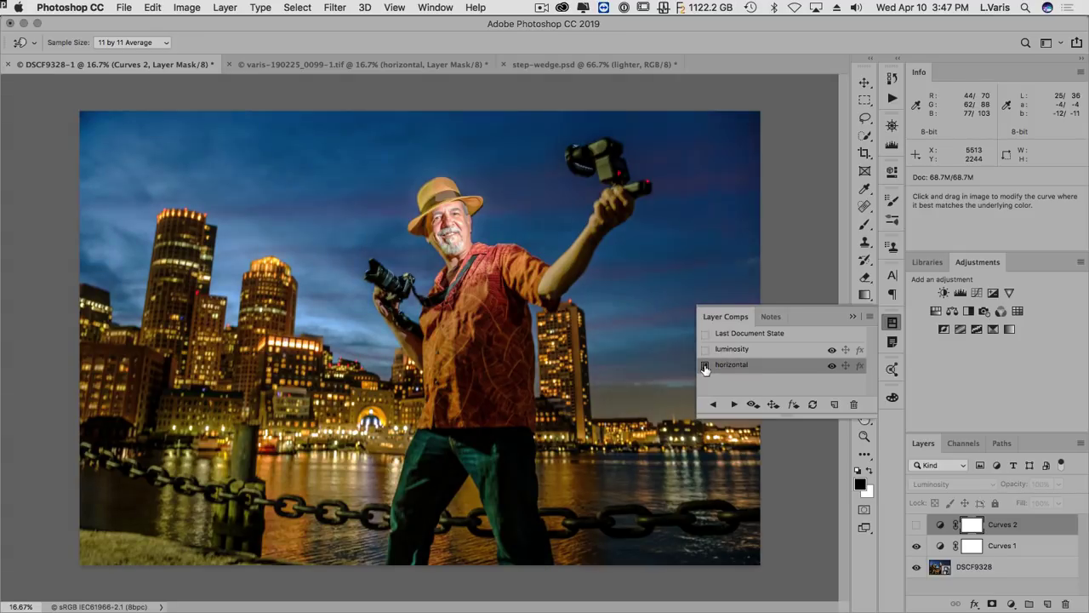
pyautogui.click(705, 351)
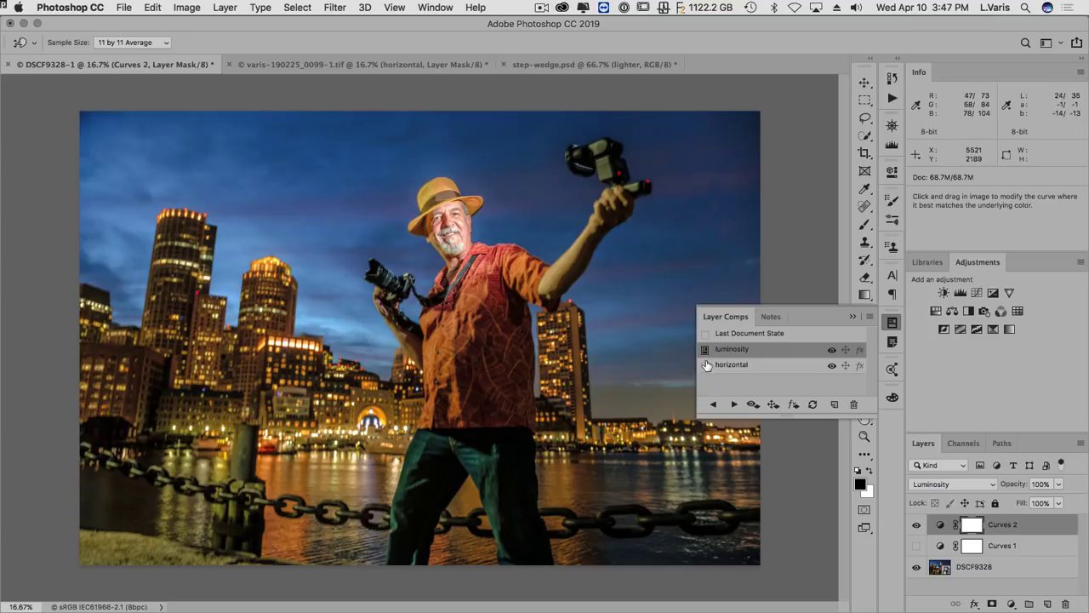
pyautogui.click(705, 366)
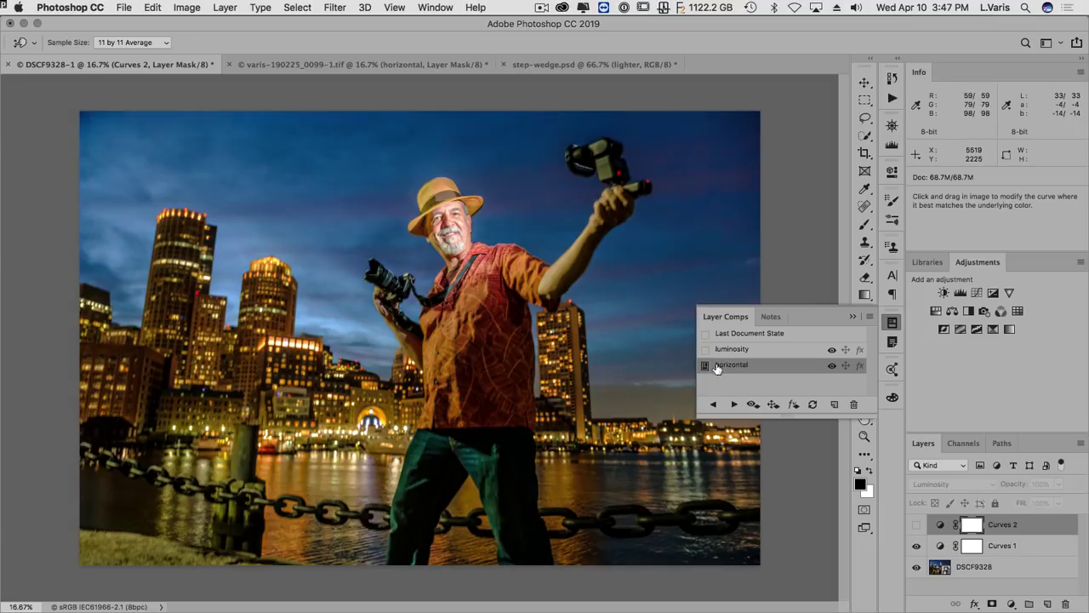
pyautogui.doubleClick(941, 547)
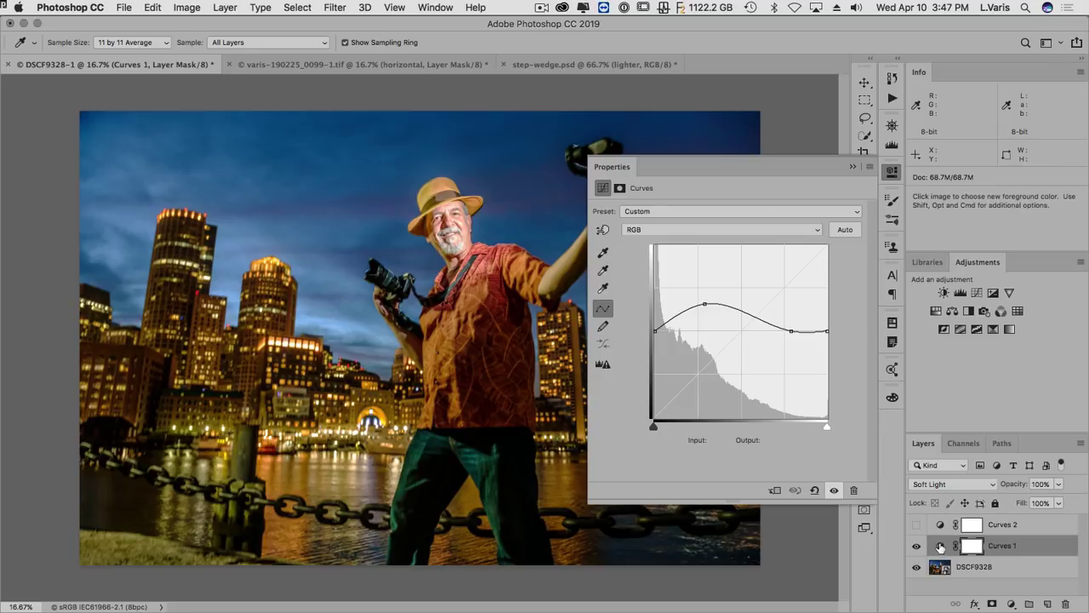
# Step: Nudge the Curves 1 top point up to input 73/output 174 and close Properties
pyautogui.click(703, 301)
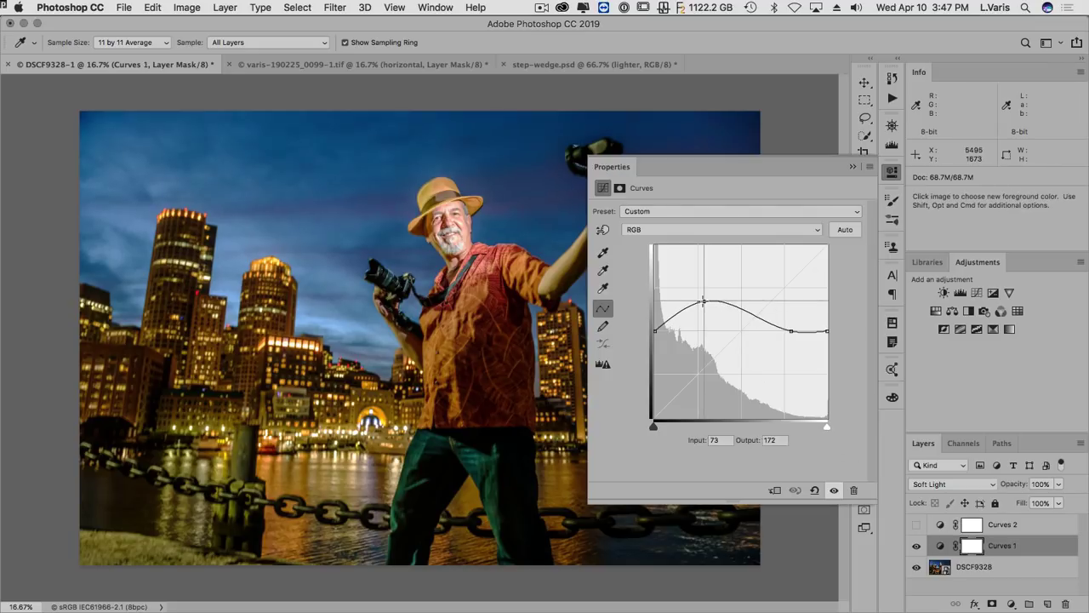
pyautogui.click(788, 330)
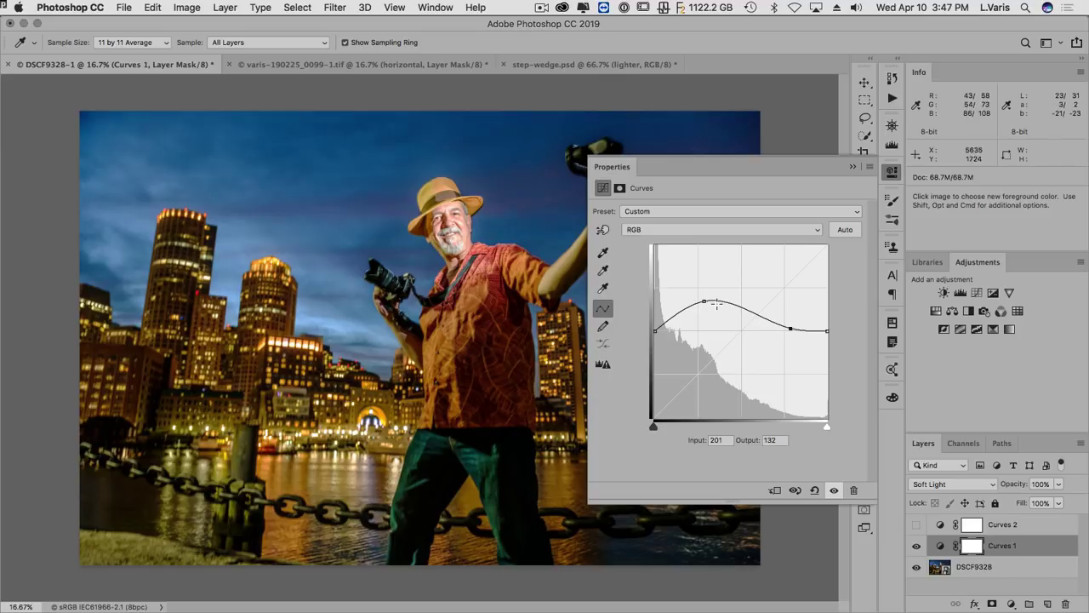
pyautogui.moveTo(703, 301); pyautogui.dragTo(703, 300)
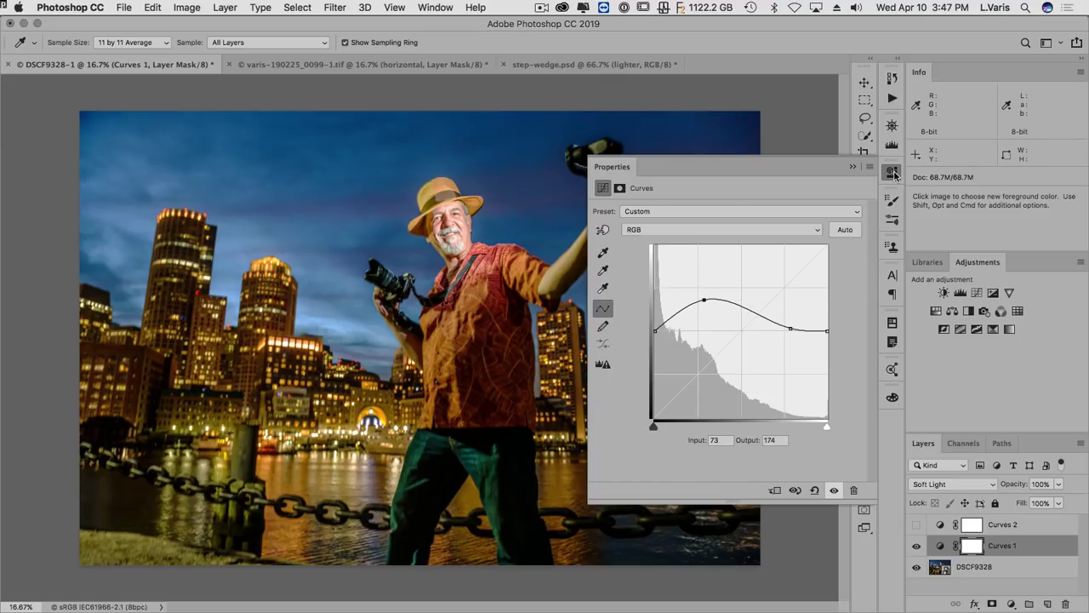
pyautogui.click(892, 173)
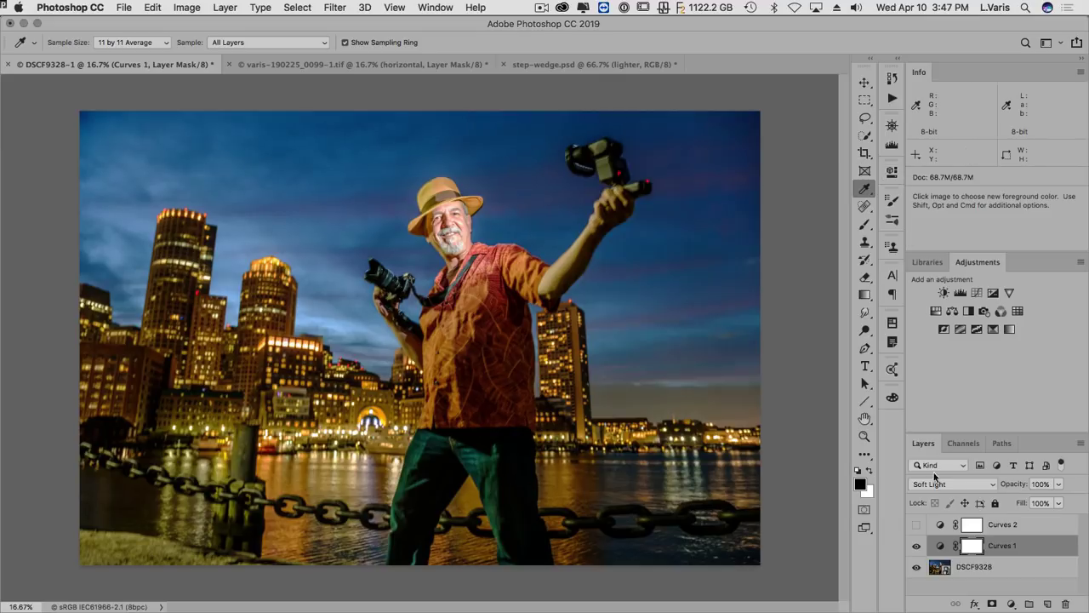
# Step: Compare the comps once more and leave the 'luminosity' layer comp applied
pyautogui.click(892, 322)
pyautogui.click(706, 351)
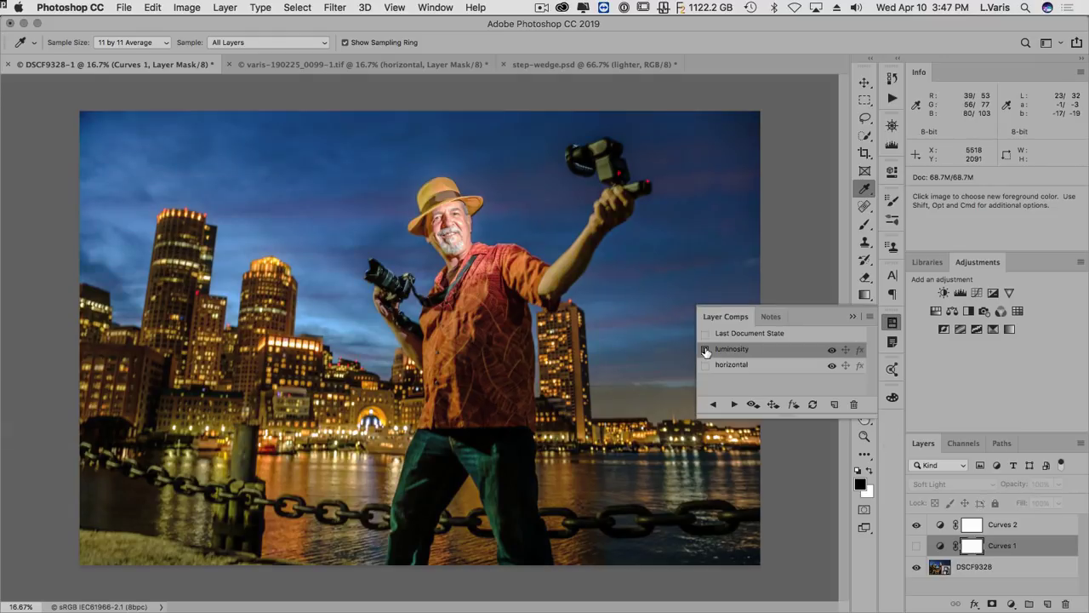
pyautogui.click(707, 364)
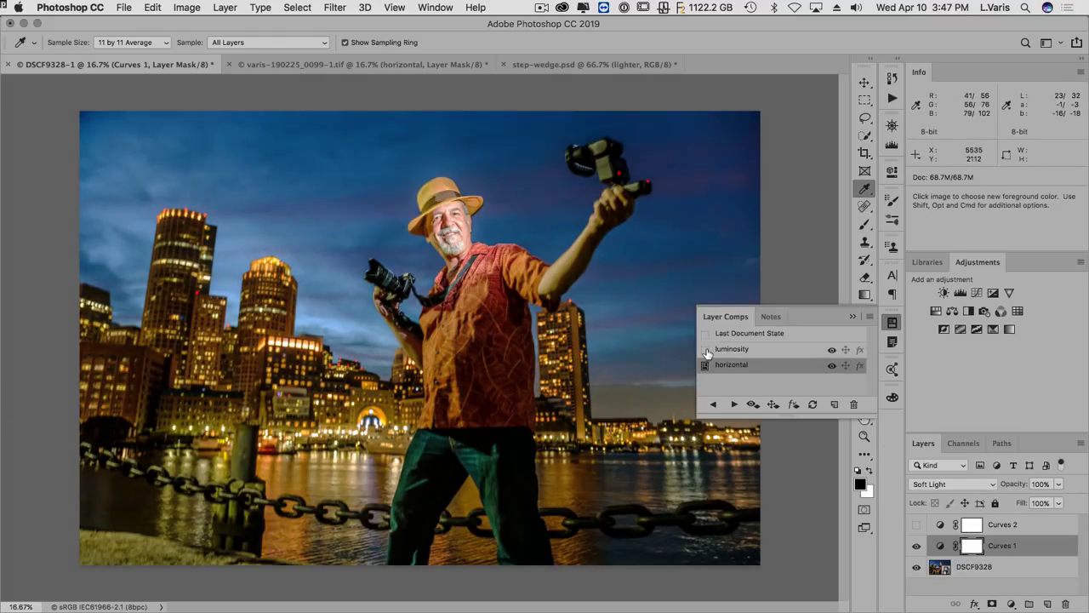
pyautogui.click(705, 350)
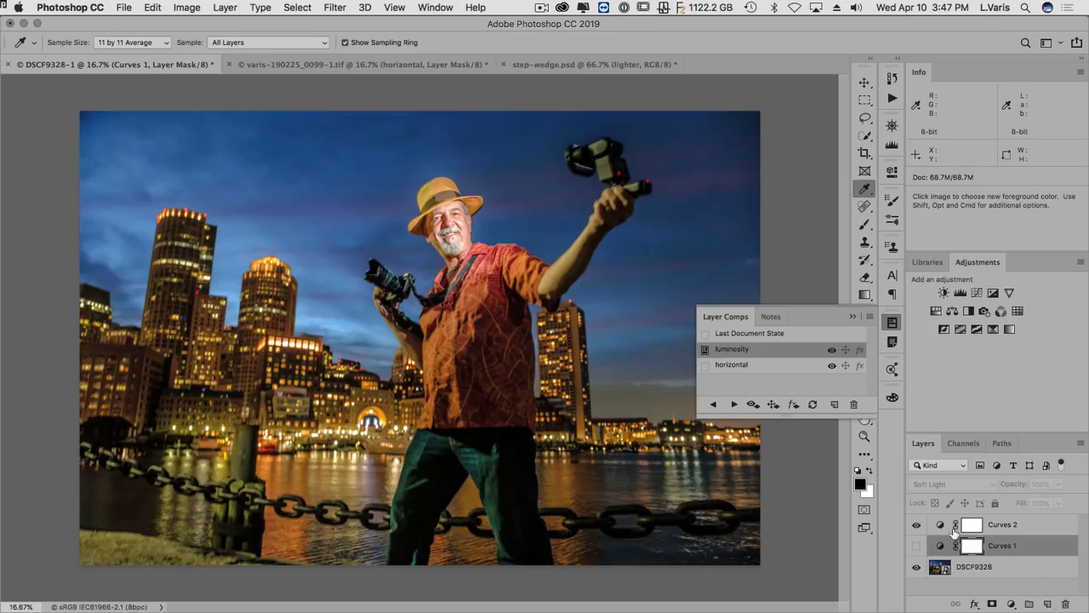
pyautogui.click(892, 324)
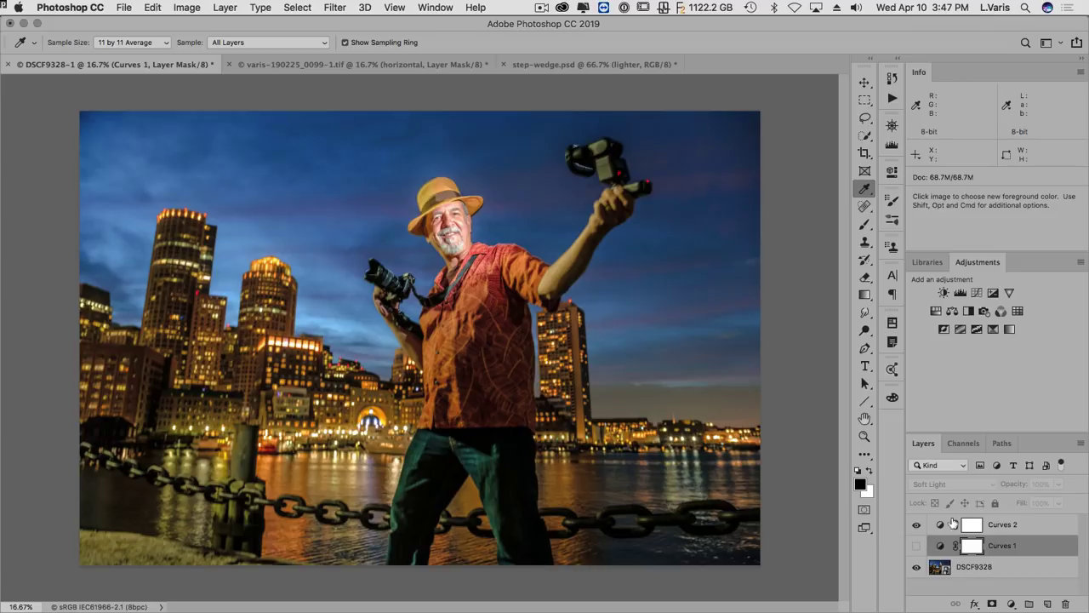
# Step: On the masquerade image, alternate the 'luminosity curve' and 'horizontal curve' comps, ending on 'horizontal curve'
pyautogui.click(348, 65)
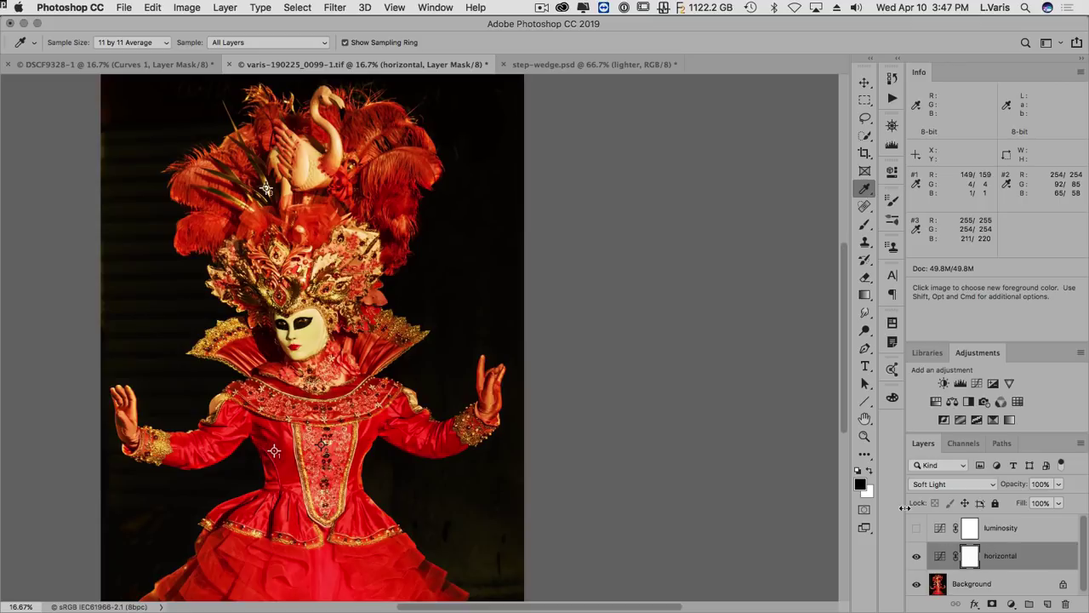
pyautogui.click(892, 323)
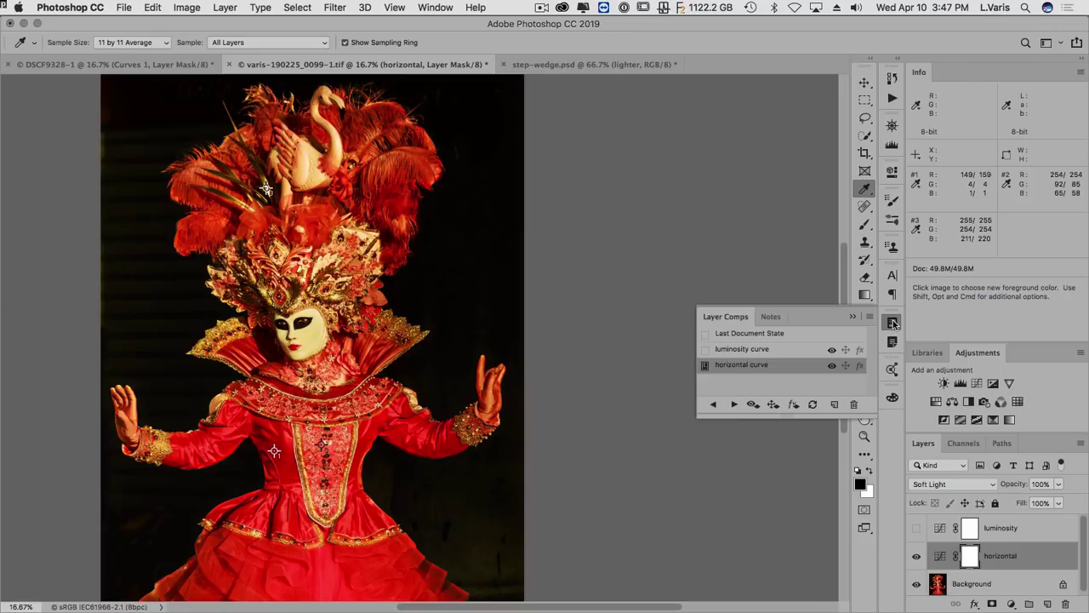
pyautogui.click(706, 351)
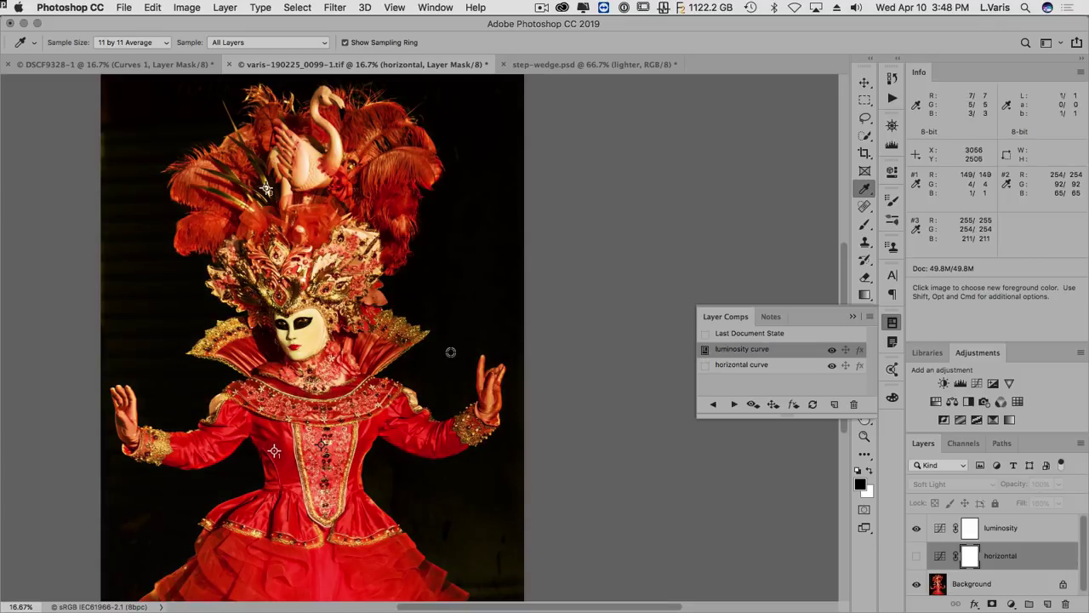
pyautogui.click(705, 366)
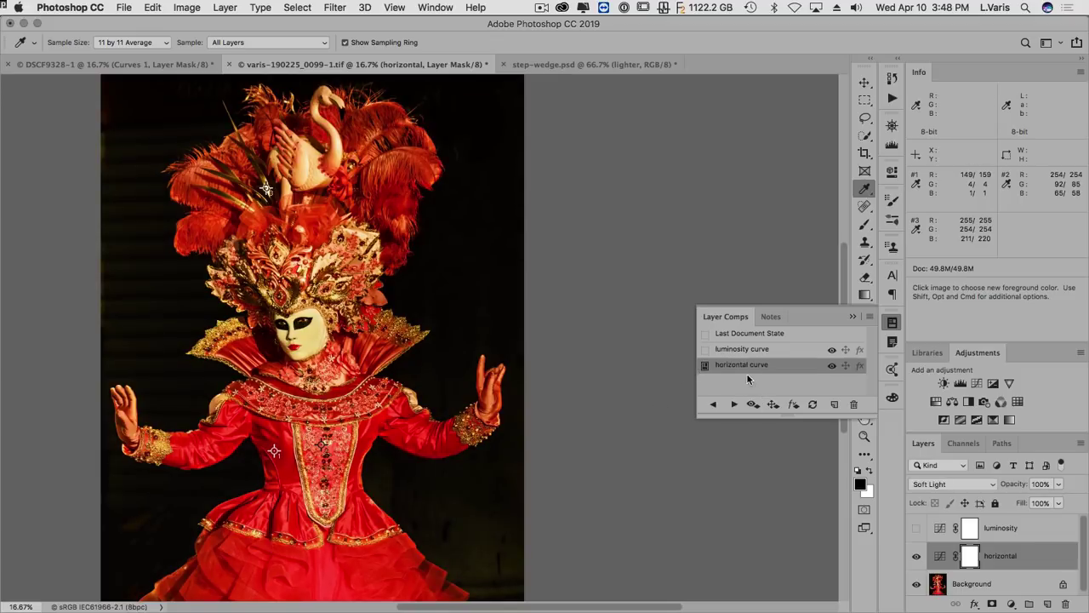
pyautogui.click(705, 350)
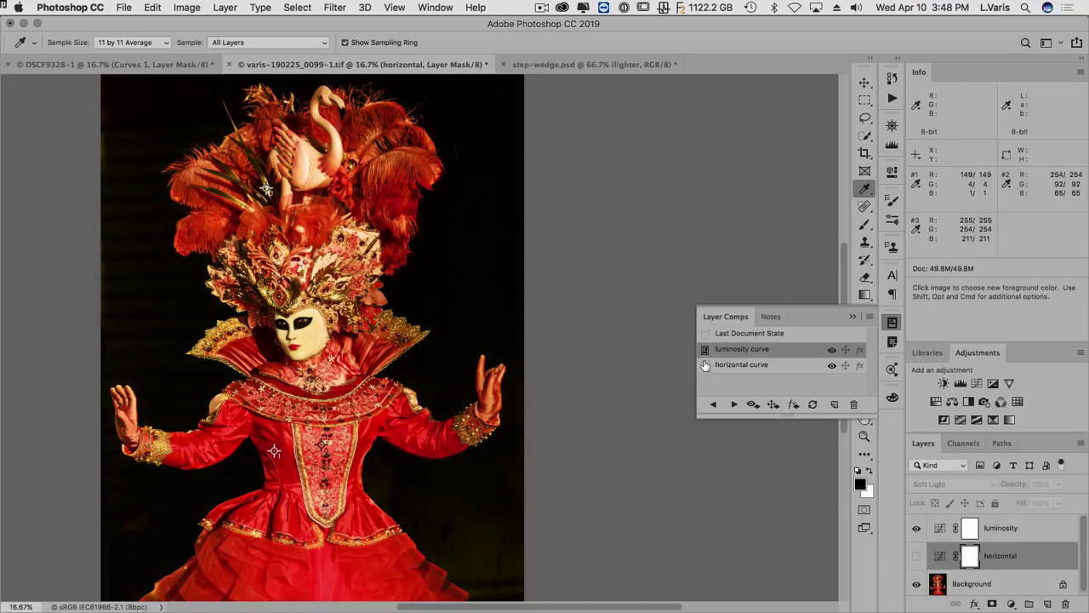
pyautogui.click(706, 366)
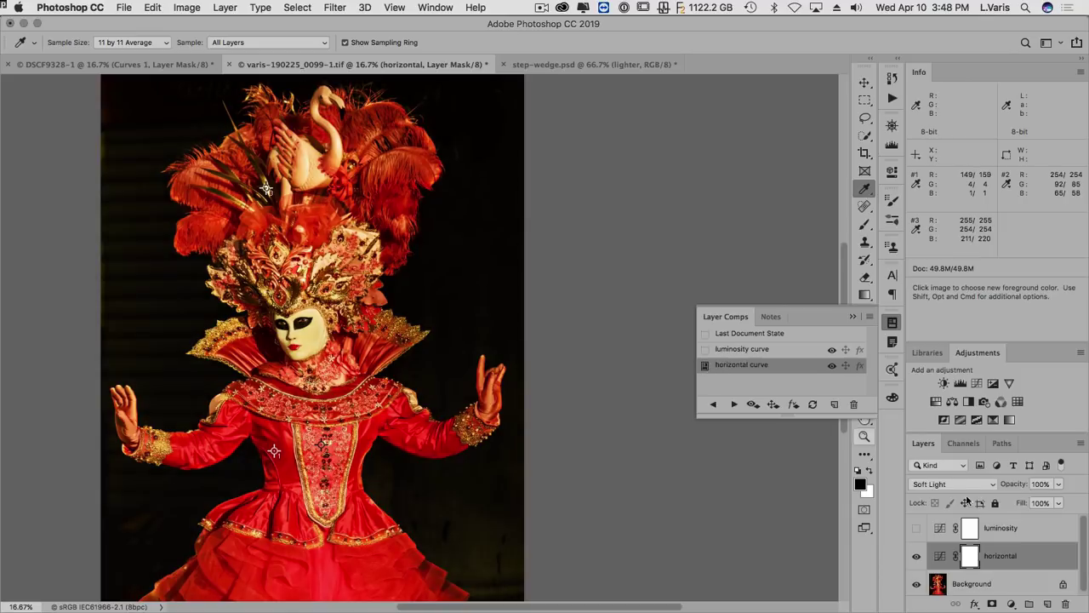
# Step: Inspect the horizontal curve, then show and select the luminosity Curves layer while hiding the horizontal one
pyautogui.doubleClick(942, 557)
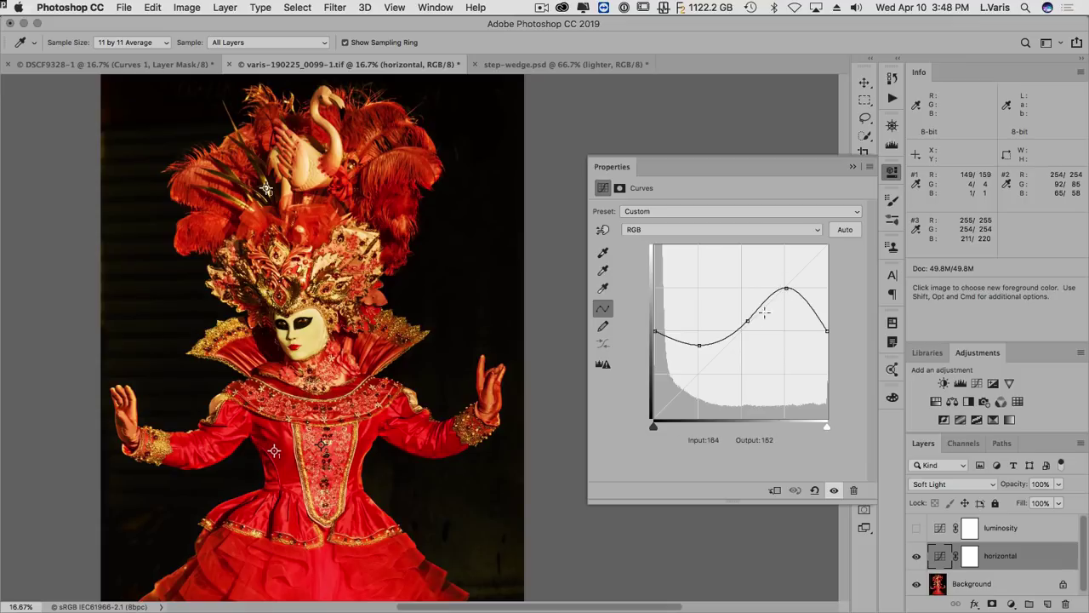
pyautogui.click(918, 531)
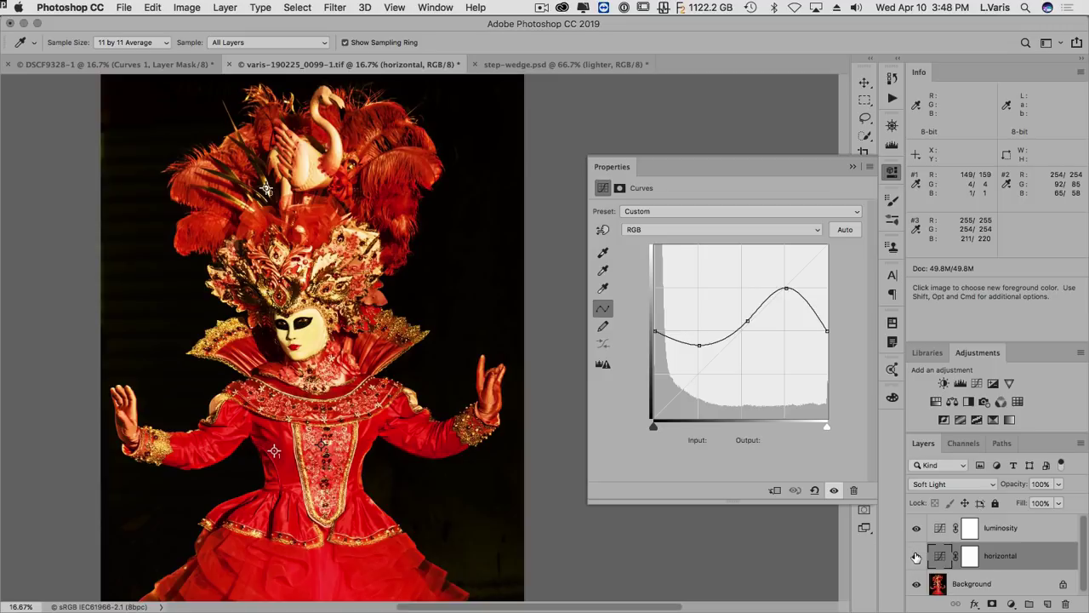
pyautogui.click(916, 556)
pyautogui.click(944, 531)
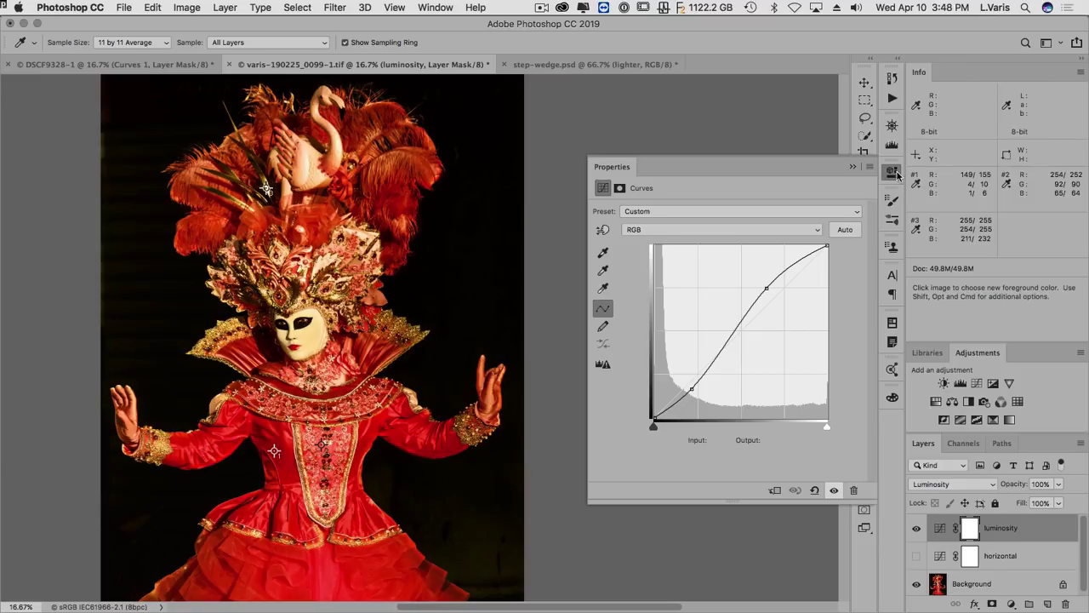
pyautogui.click(892, 175)
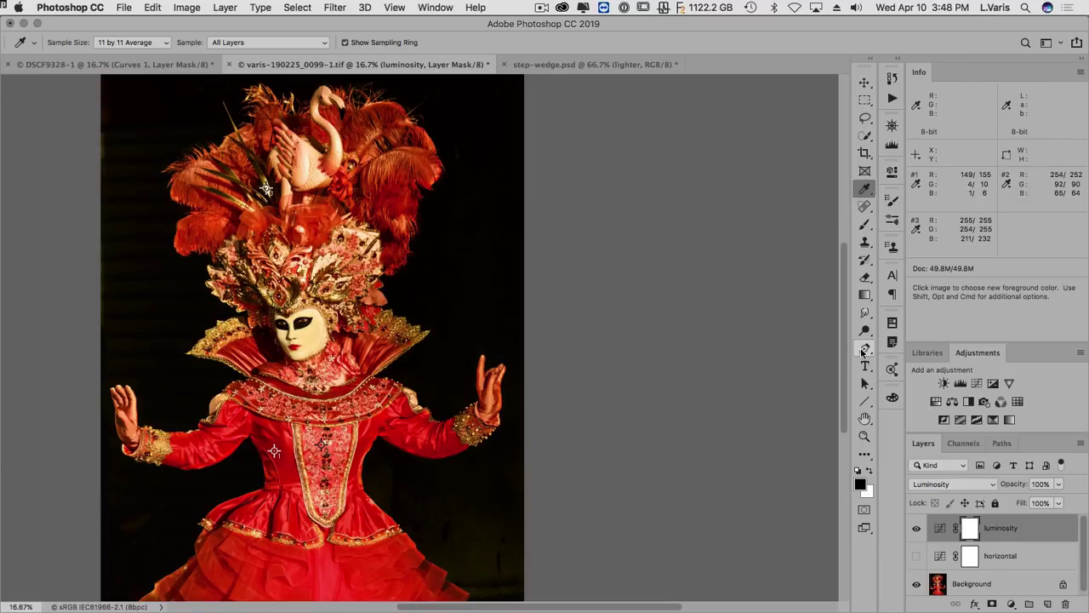
# Step: Switch to step-wedge.psd, turn on the 'lighter' layer, and preview its blend modes
pyautogui.click(573, 66)
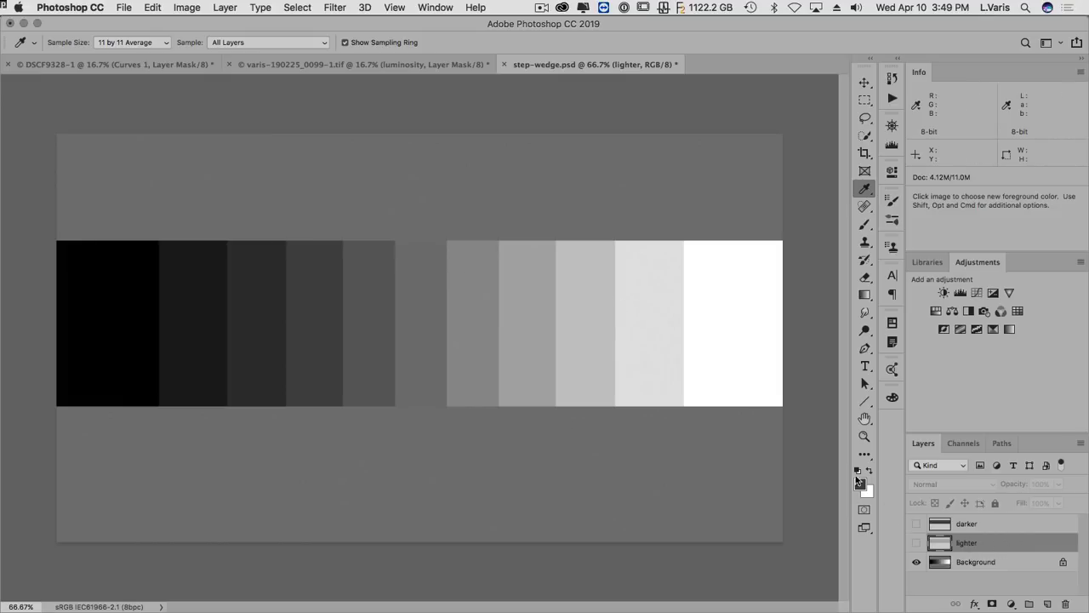
pyautogui.click(916, 543)
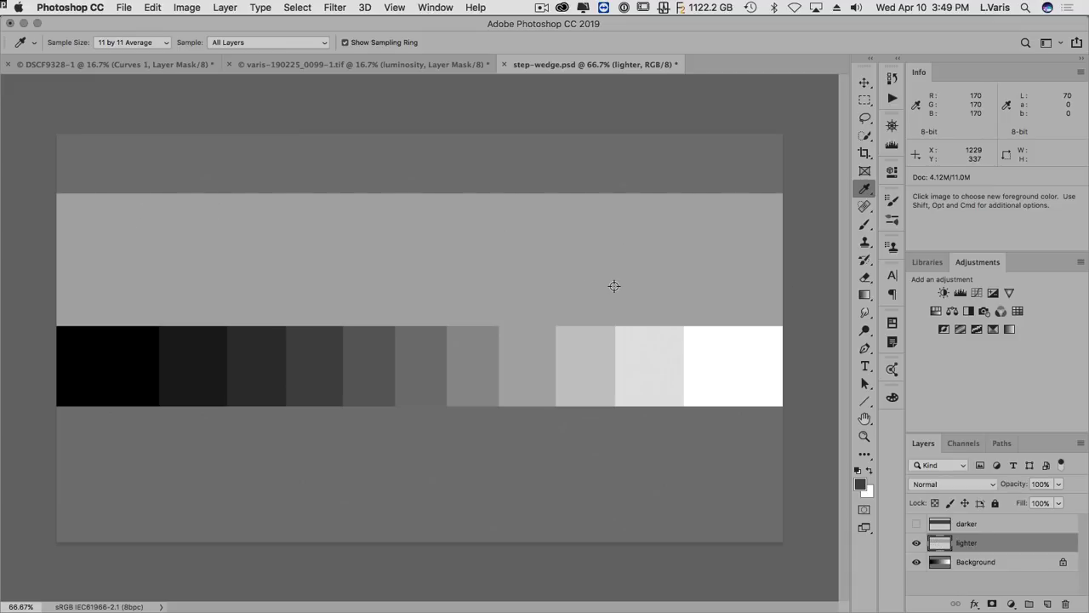
pyautogui.click(942, 485)
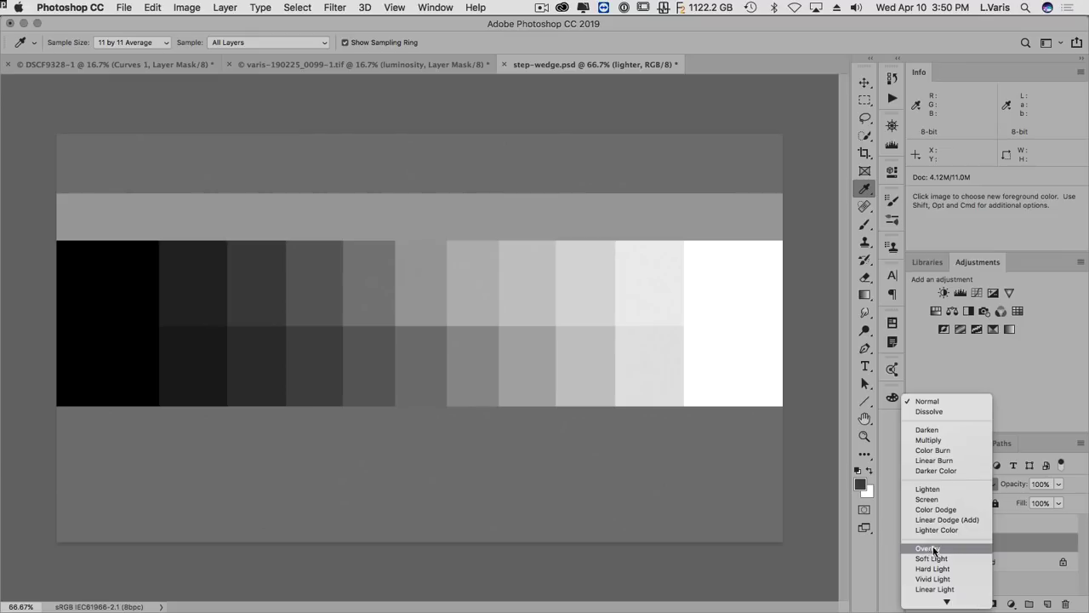
# Step: Swap the visible 'lighter' band for the 'darker' band and set 'darker' to Soft Light
pyautogui.click(1024, 522)
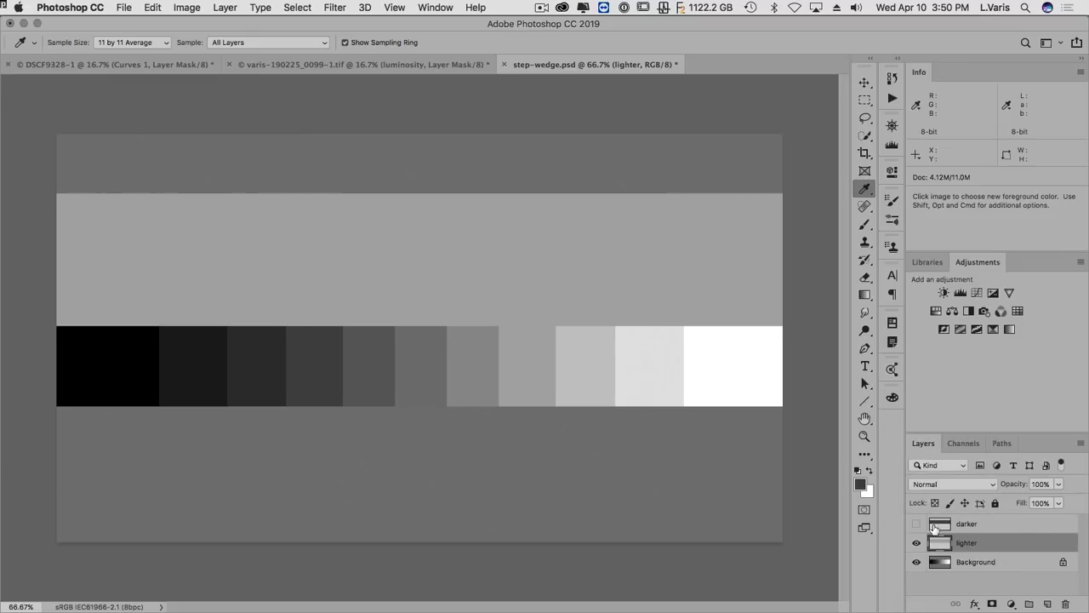
pyautogui.click(917, 542)
pyautogui.click(917, 523)
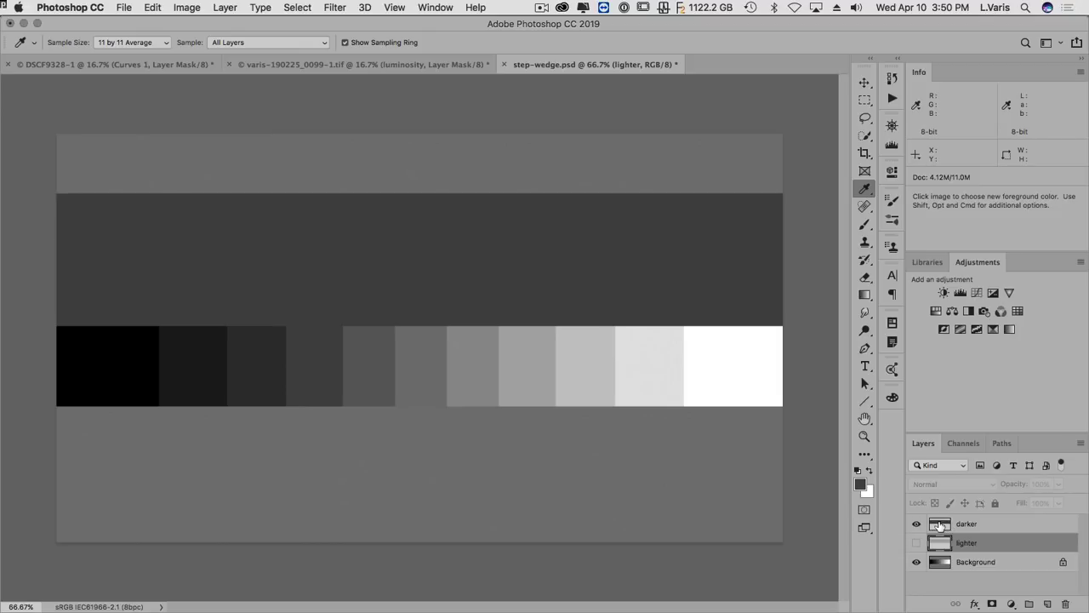
pyautogui.click(939, 524)
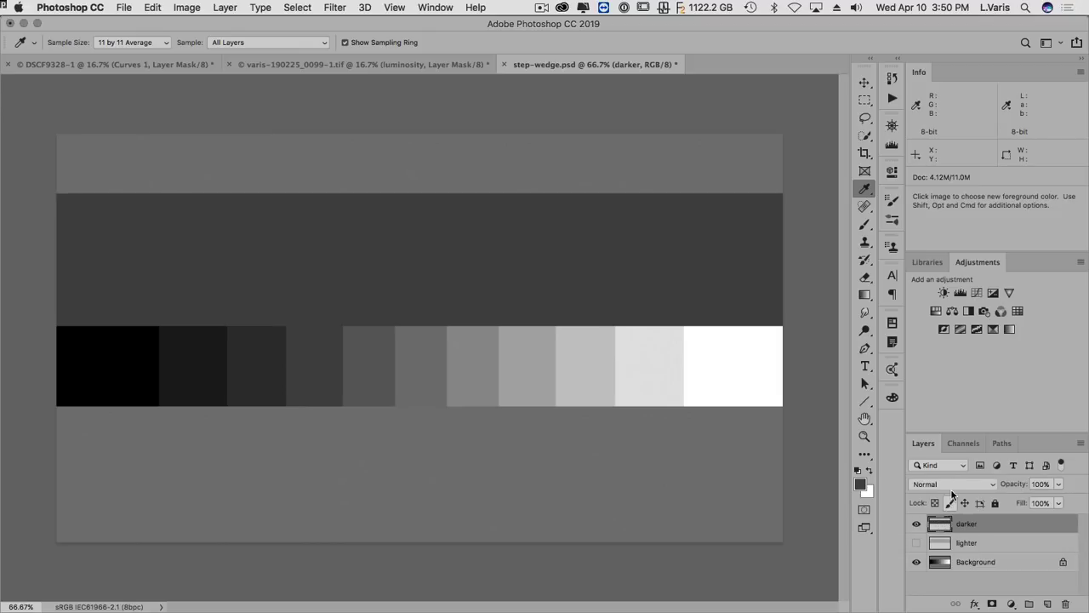
pyautogui.click(952, 484)
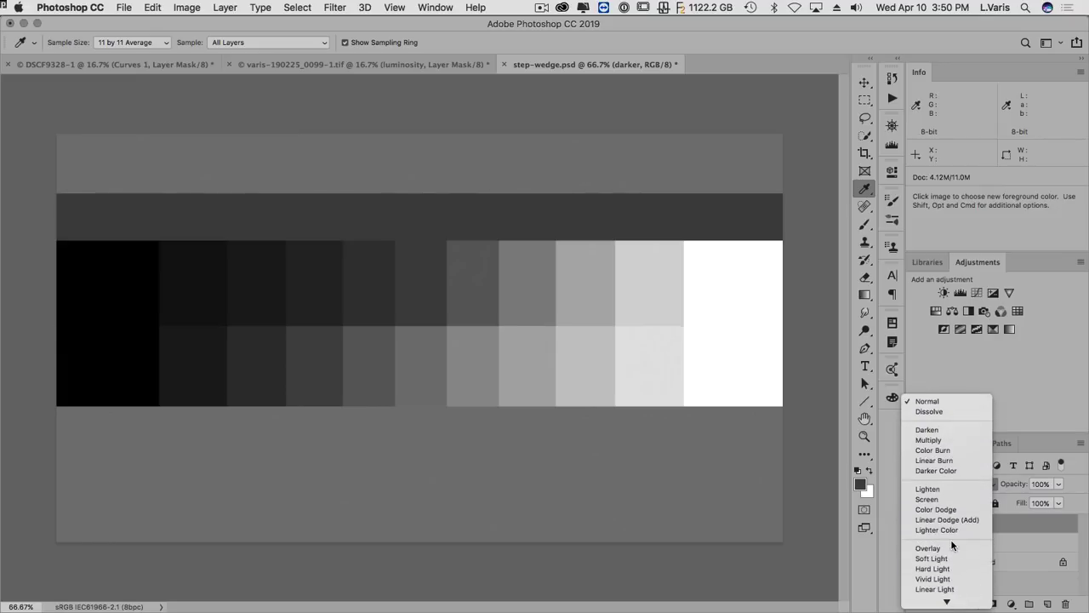
pyautogui.click(949, 558)
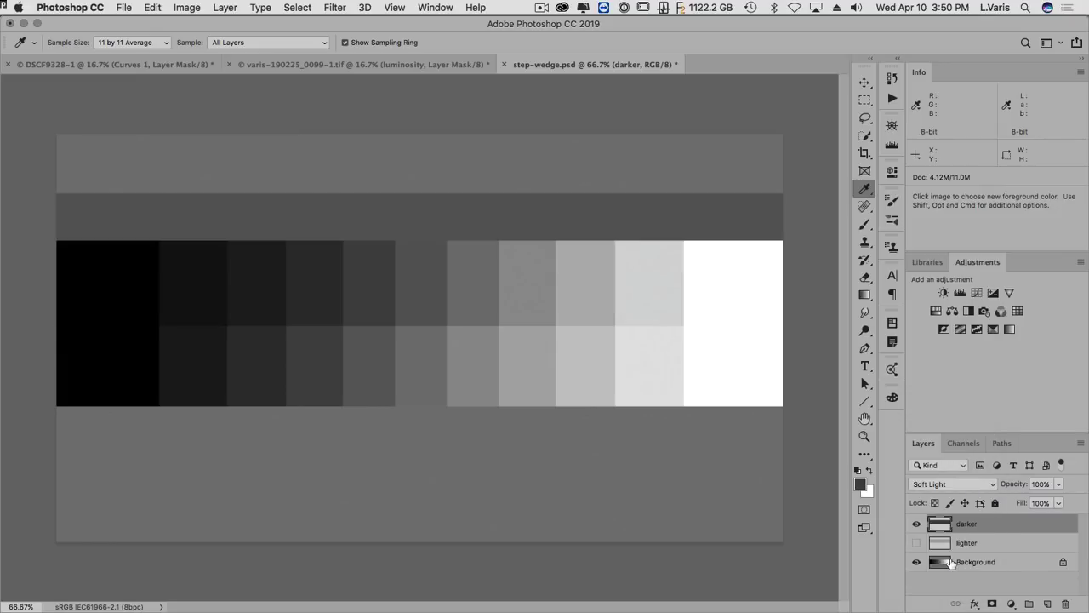
pyautogui.click(954, 483)
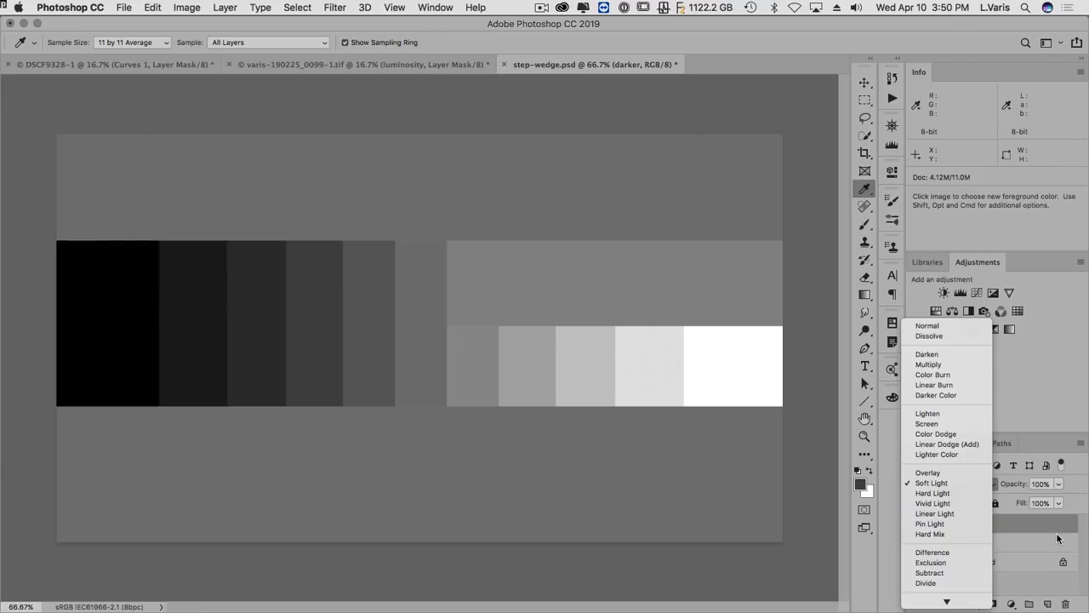
# Step: Hide the 'darker' band layer, then show and select the 'lighter' layer
pyautogui.click(1029, 518)
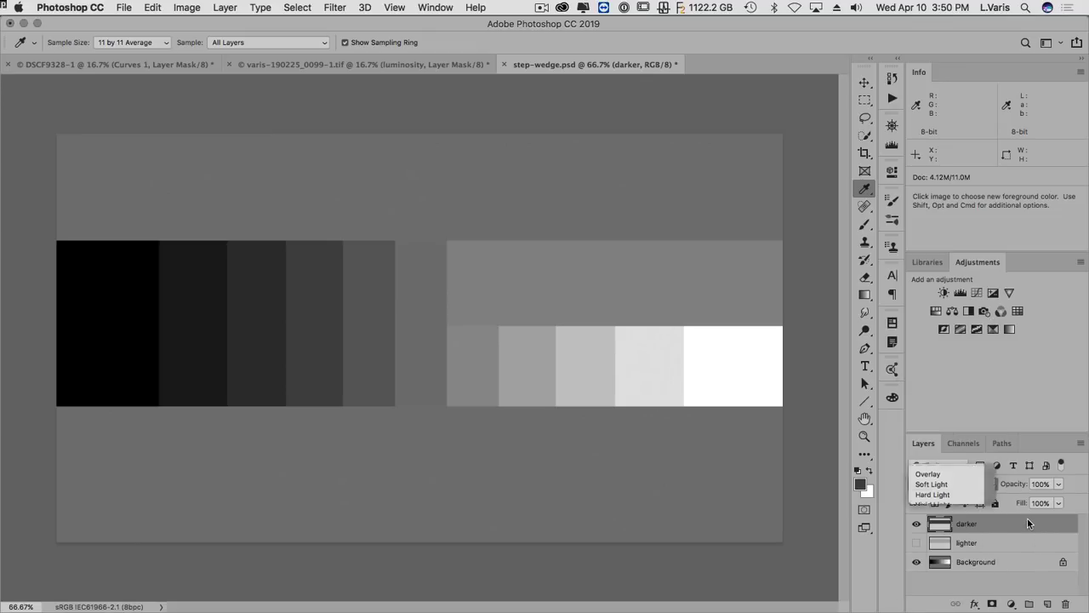
pyautogui.click(916, 523)
pyautogui.click(917, 544)
pyautogui.click(918, 544)
# Step: Preview blend modes on the 'lighter' layer, leaving it at Normal
pyautogui.click(945, 543)
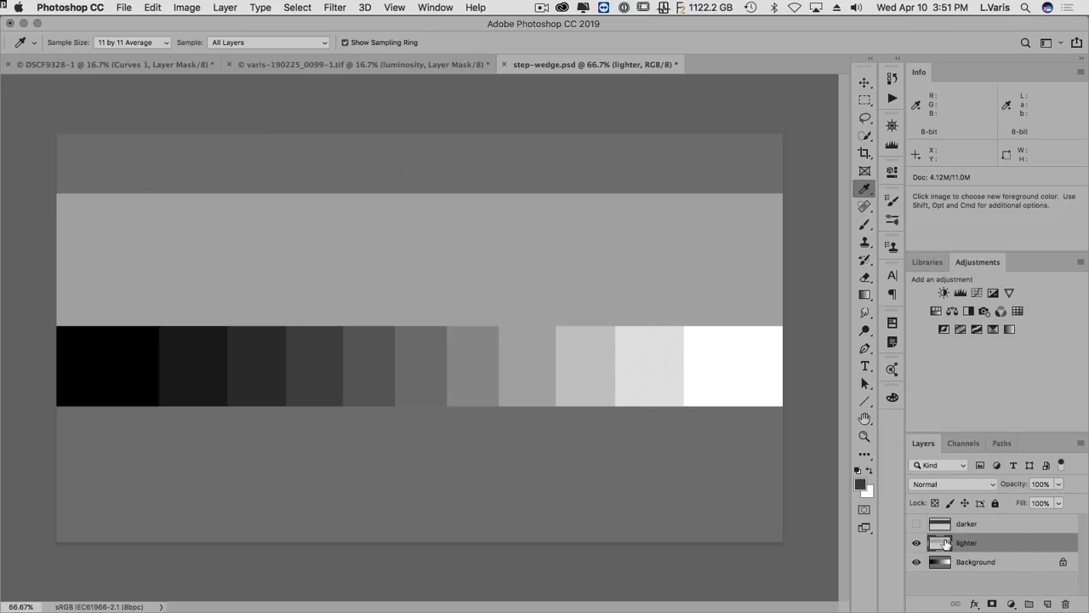
pyautogui.click(953, 487)
pyautogui.scroll(-5, 954, 507)
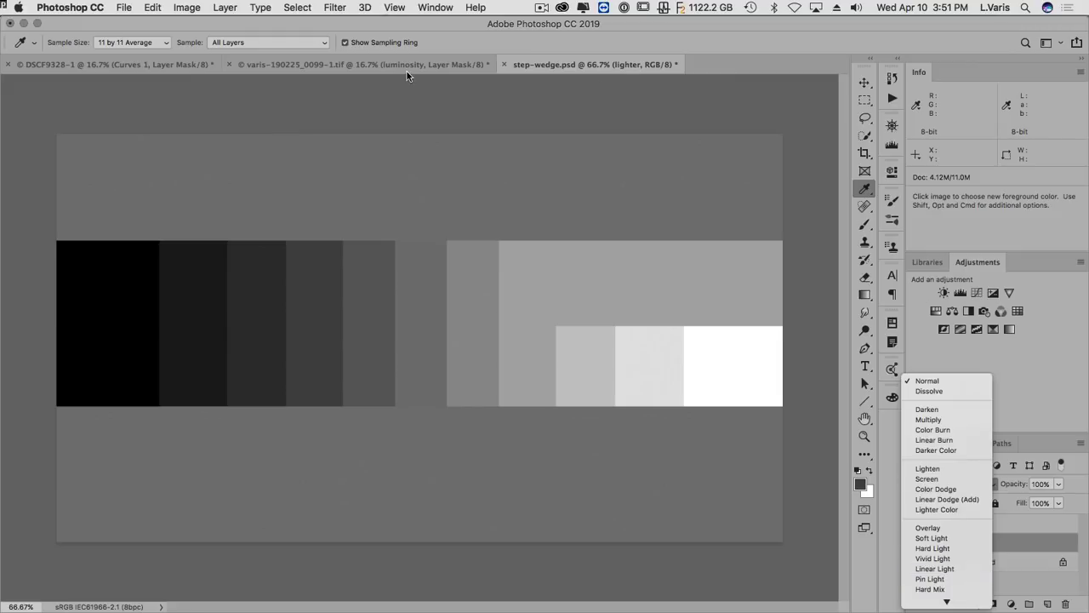
pyautogui.click(405, 63)
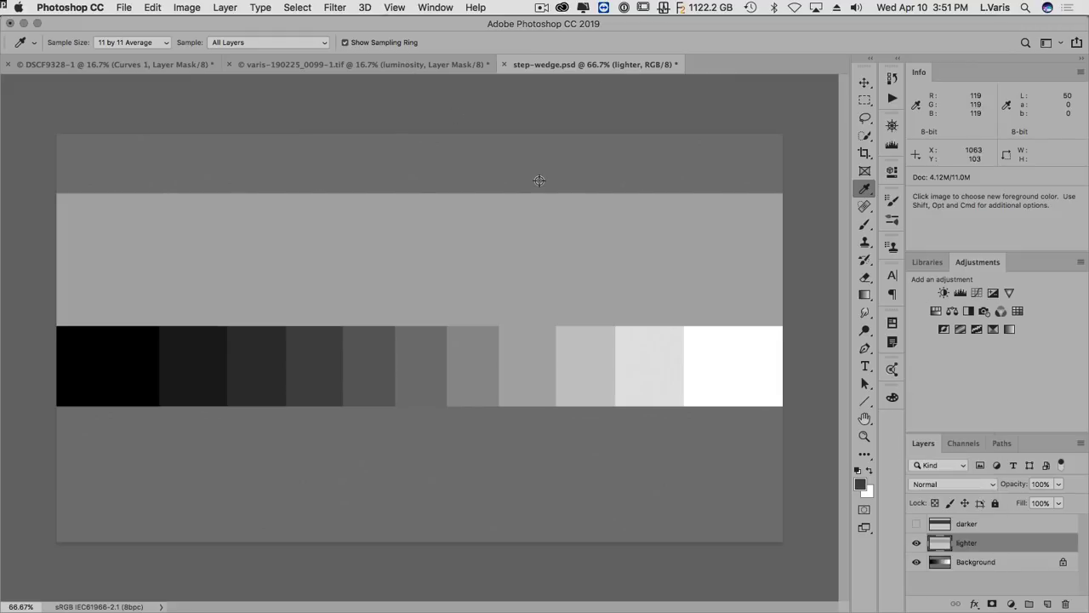
# Step: Switch to varis-190225_0099-1.tif and open its luminosity Curves layer's S-curve in Properties
pyautogui.click(397, 61)
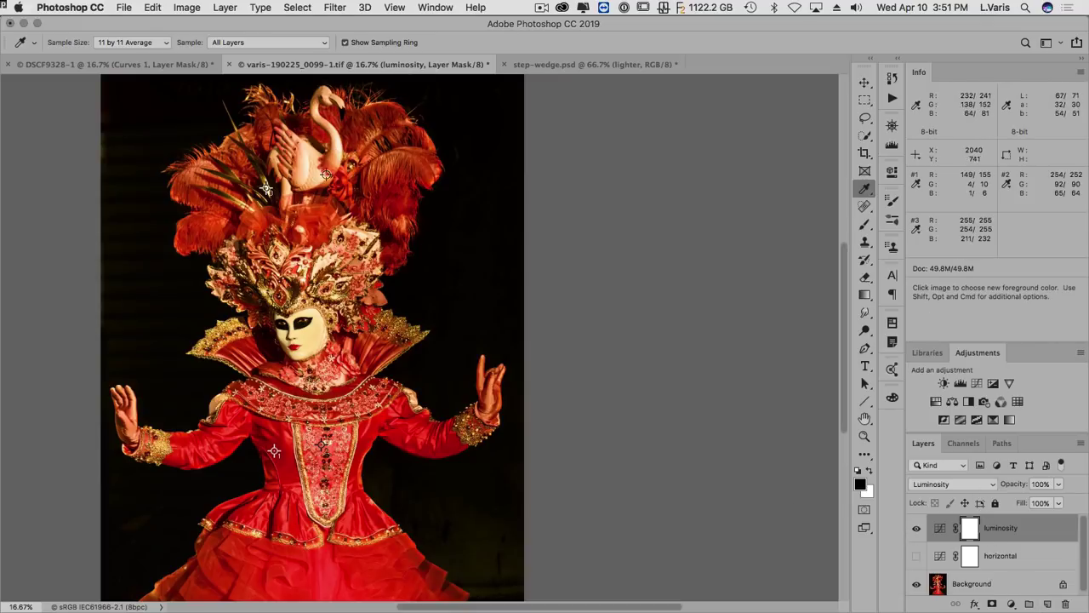
pyautogui.doubleClick(941, 528)
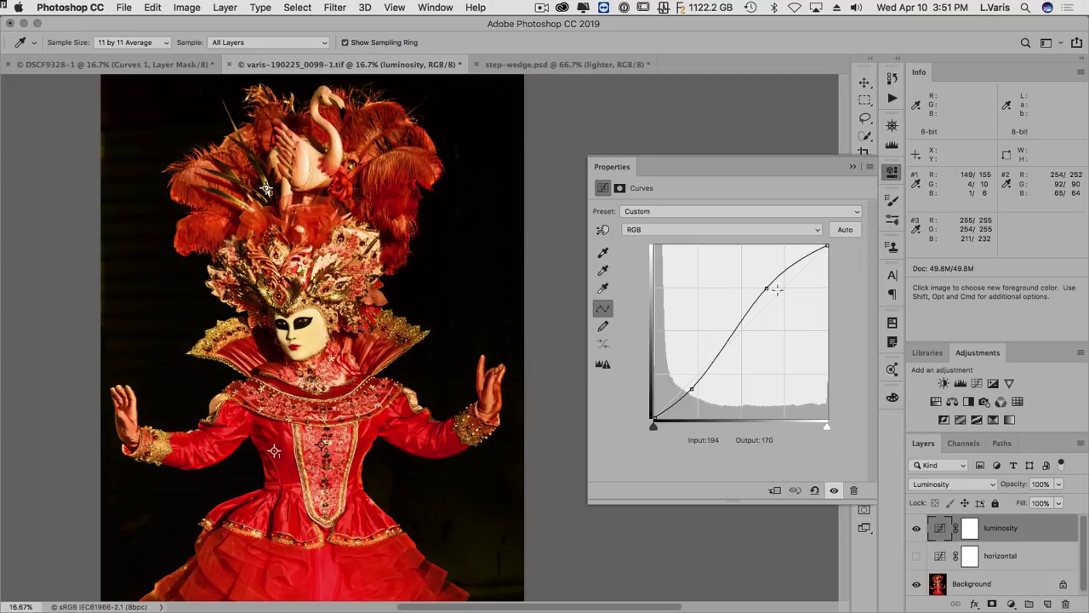